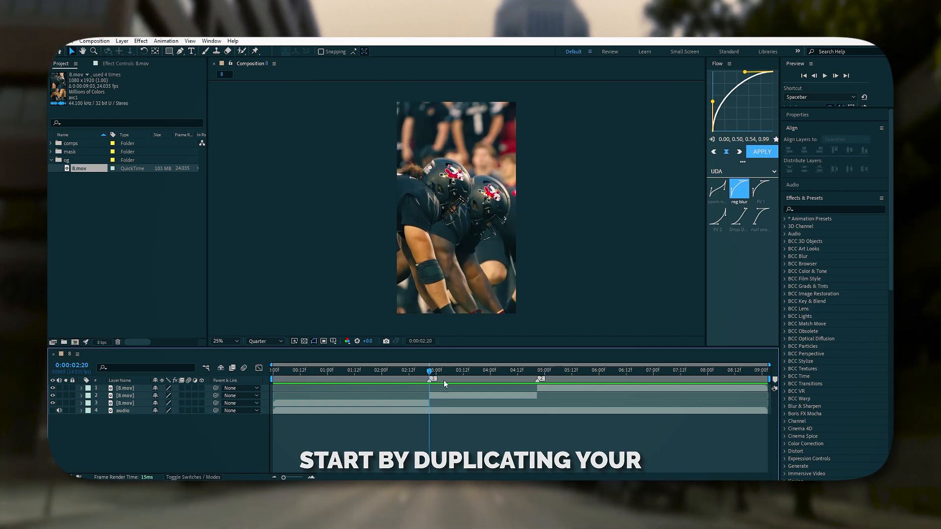
Duplicate the middle 8.mov clip layer twice and rename the lowest of the three copies og.
key("ctrl+d")
key("ctrl+d")
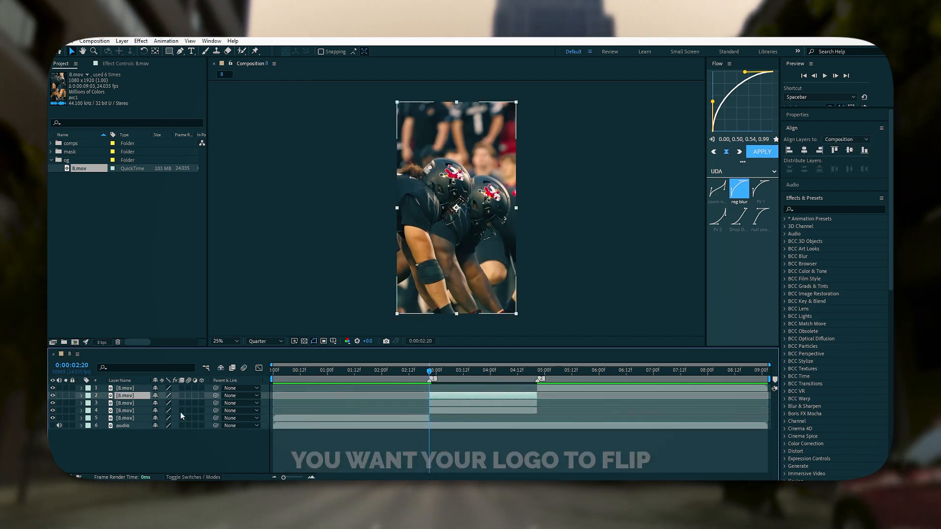
left_click(456, 411)
key("Return")
type("o")
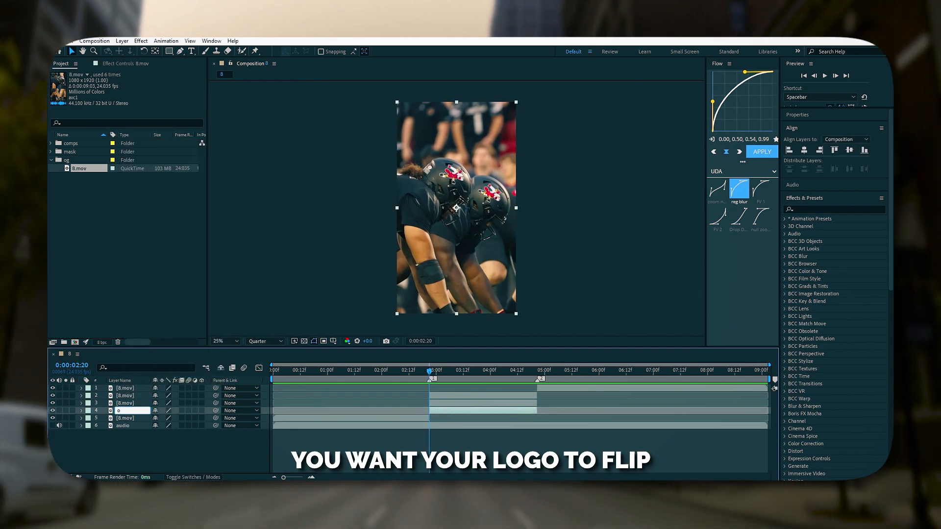
type("g")
Rename the other two copies of the middle clip make fill and, above it, flip.
right_click(132, 402)
left_click(156, 375)
type("make fil")
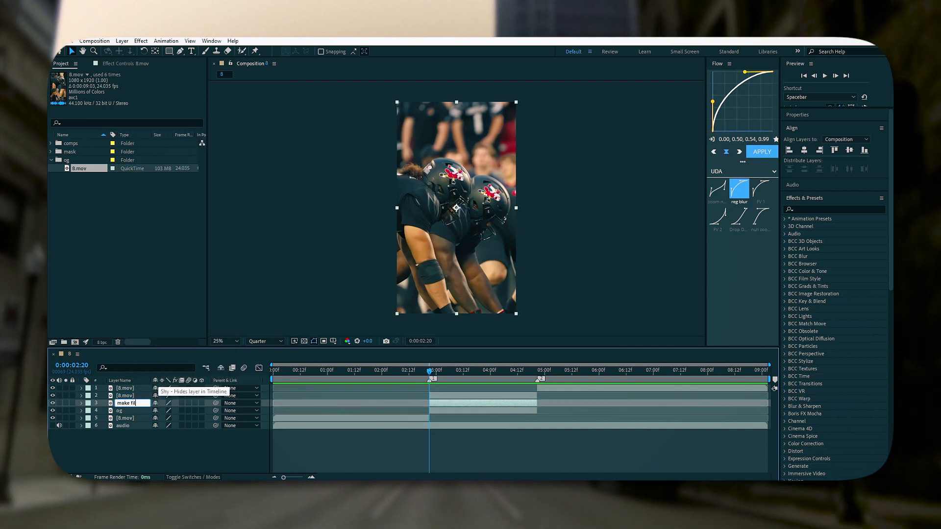
type("l")
right_click(123, 396)
left_click(147, 393)
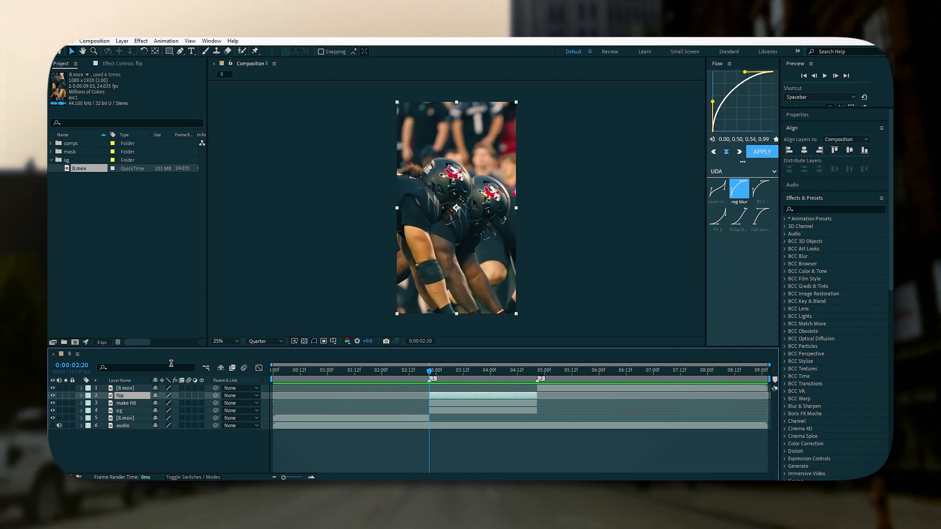
Draw a rough closed Pen tool mask around the left helmet's logo on the make fill layer.
key("period")
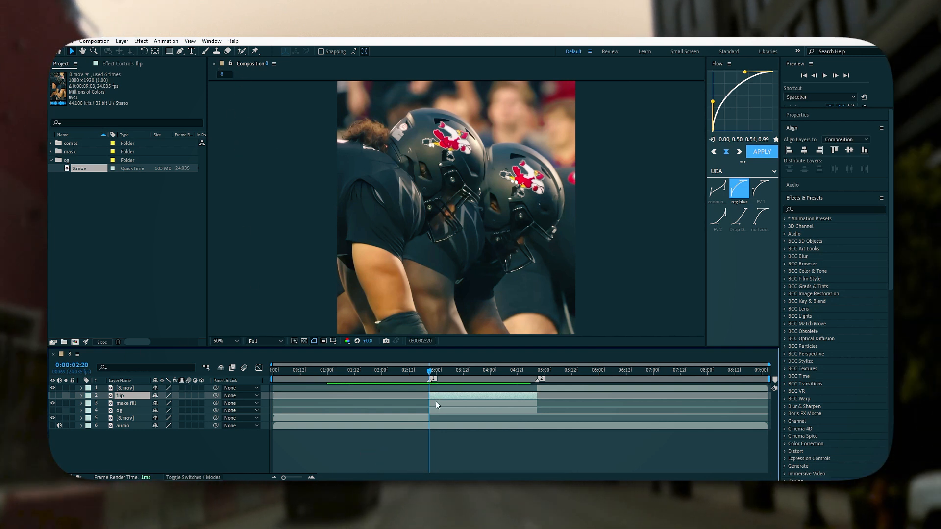
left_click(437, 402)
key("g")
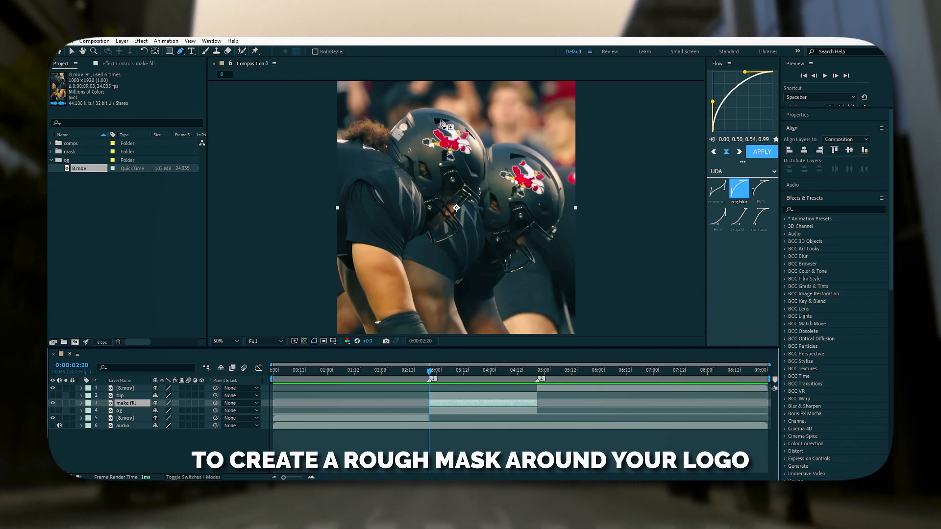
scroll(444, 125, "up", 1)
left_click_drag(444, 103, 438, 189)
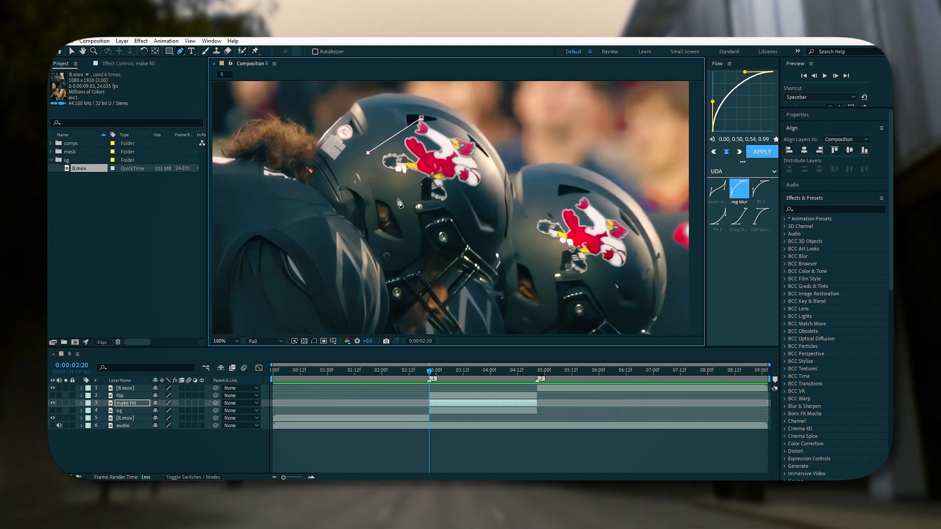
left_click(432, 199)
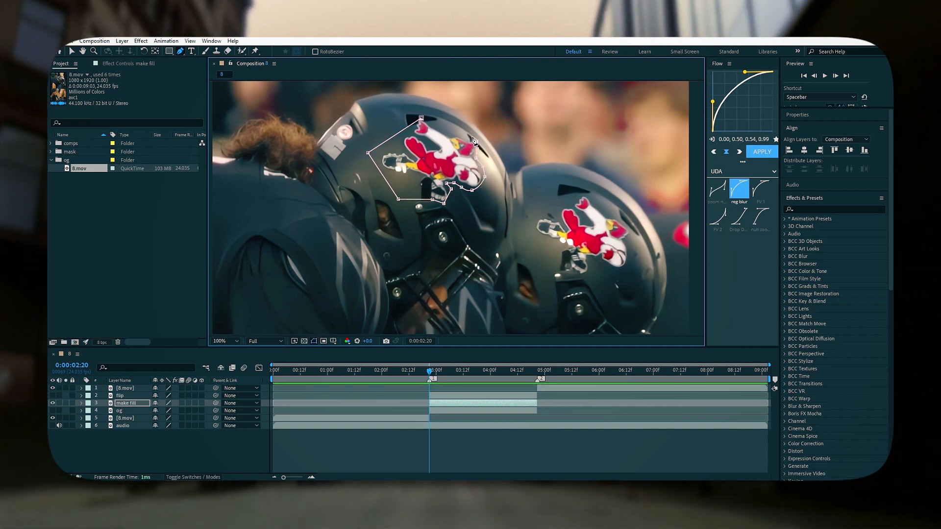
left_click(421, 118)
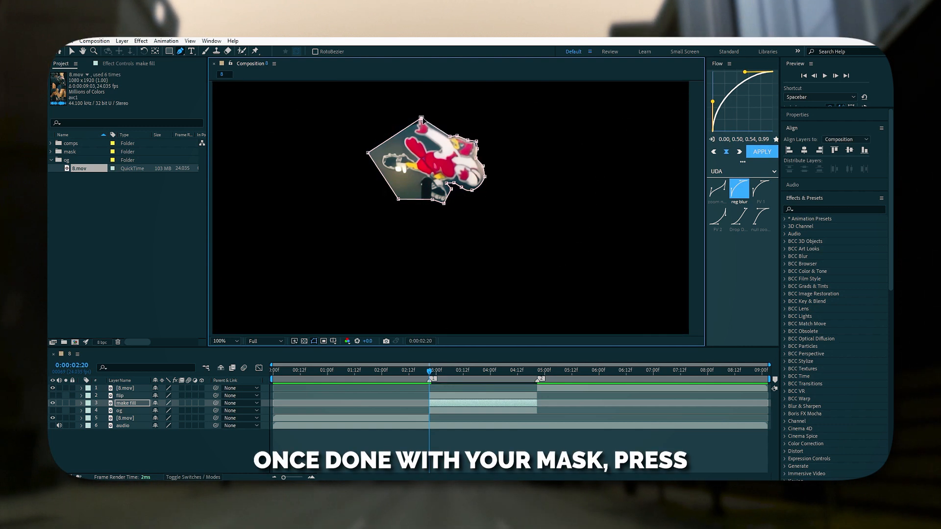
Set the make fill layer's logo mask to Subtract and track it forward through the clip.
key("m")
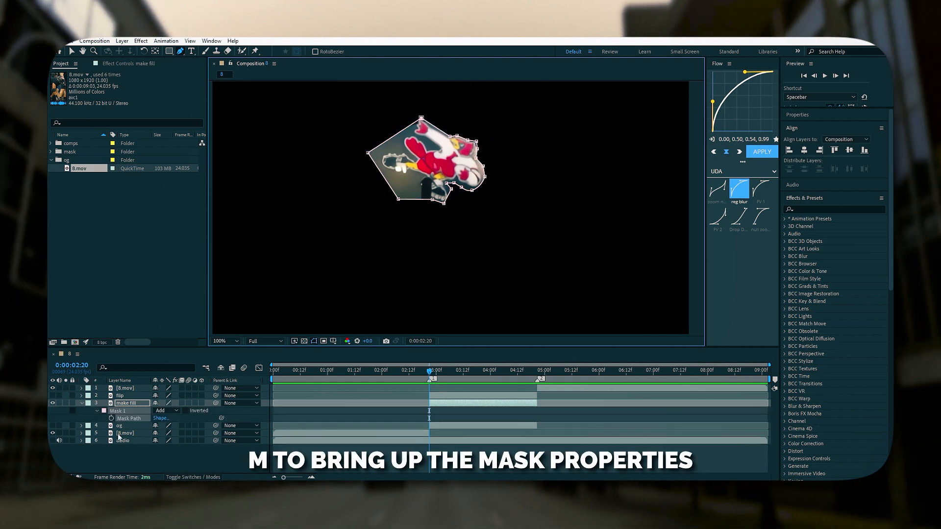
left_click(165, 411)
left_click(176, 364)
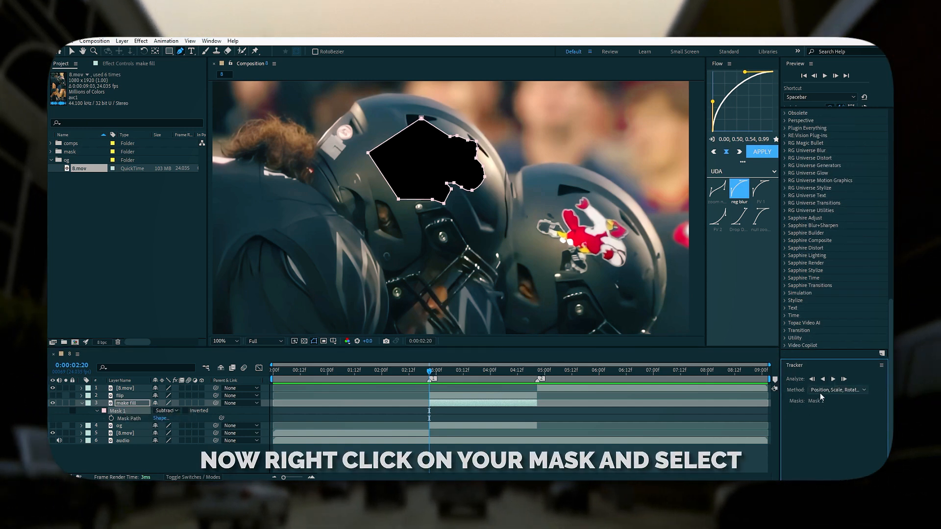
left_click(833, 379)
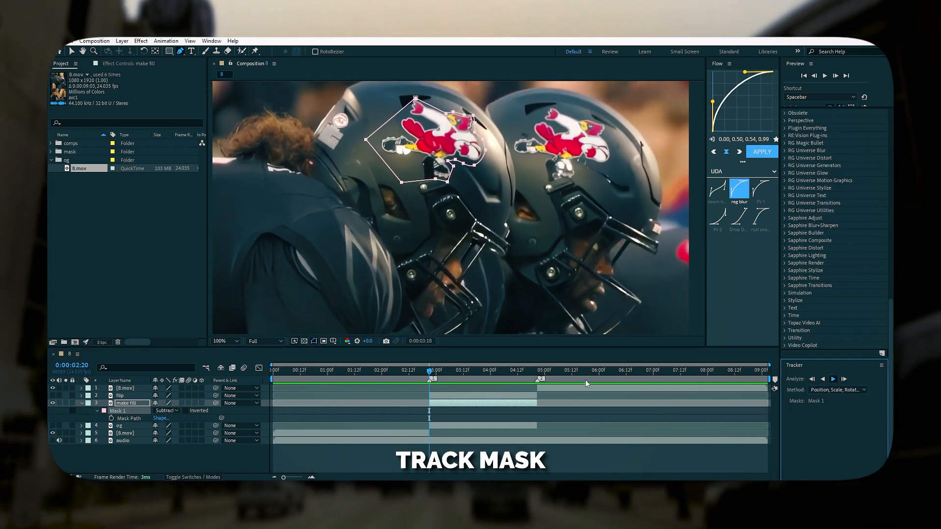
From 0:00:02:20, generate a Content-Aware Fill layer with alpha expansion 10, Edge Blend and Work Area range, saving the project as cardinal flip fill.
left_click_drag(538, 373, 429, 379)
left_click(214, 42)
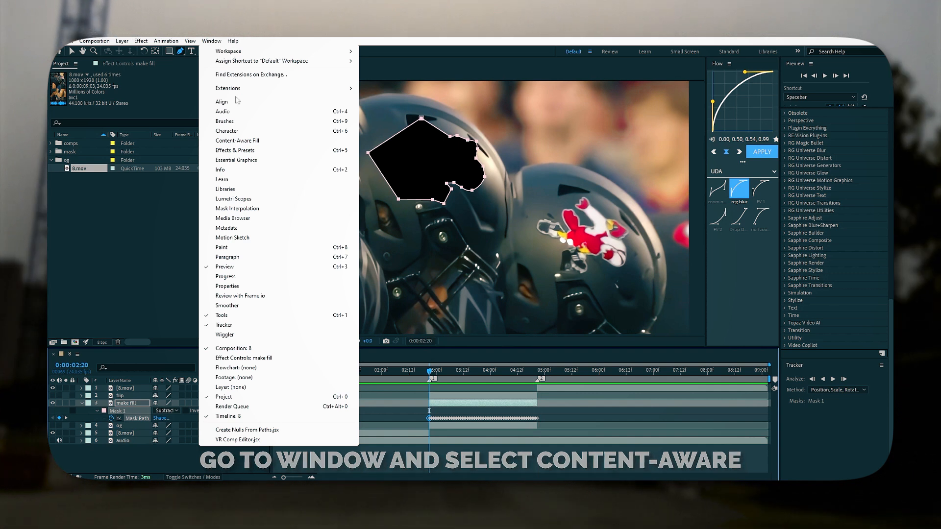
left_click(237, 140)
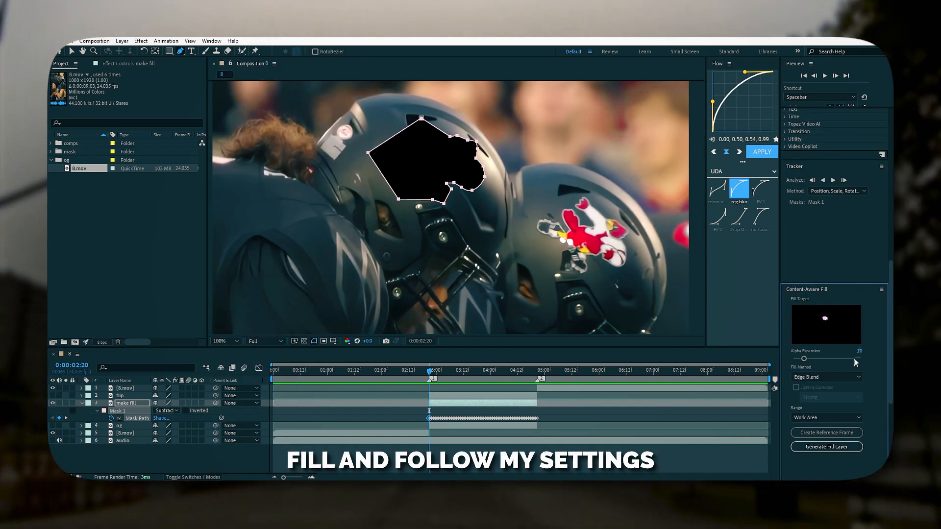
left_click(839, 447)
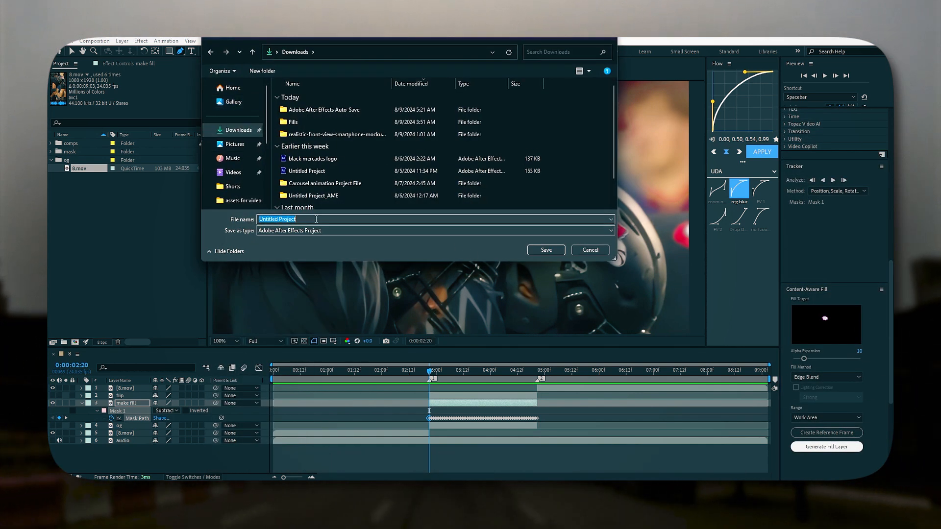
type("cardinal flip fill")
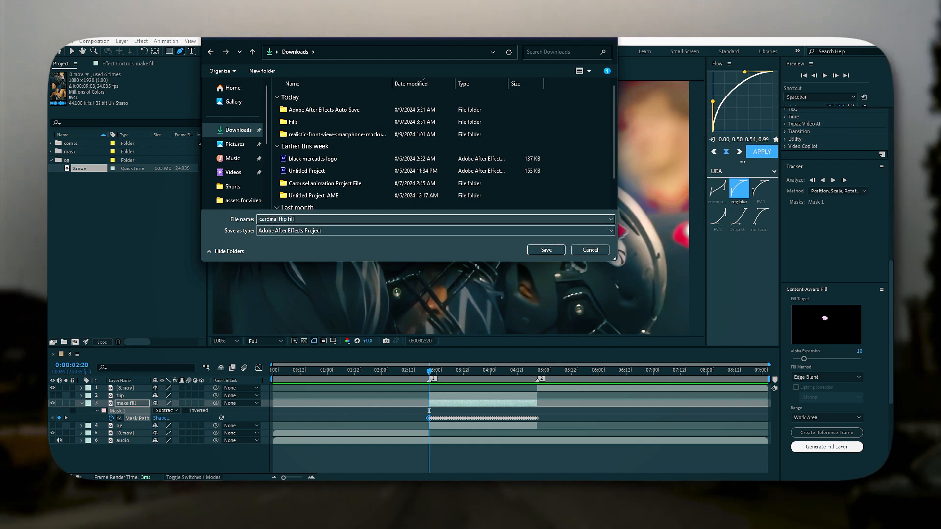
left_click(534, 252)
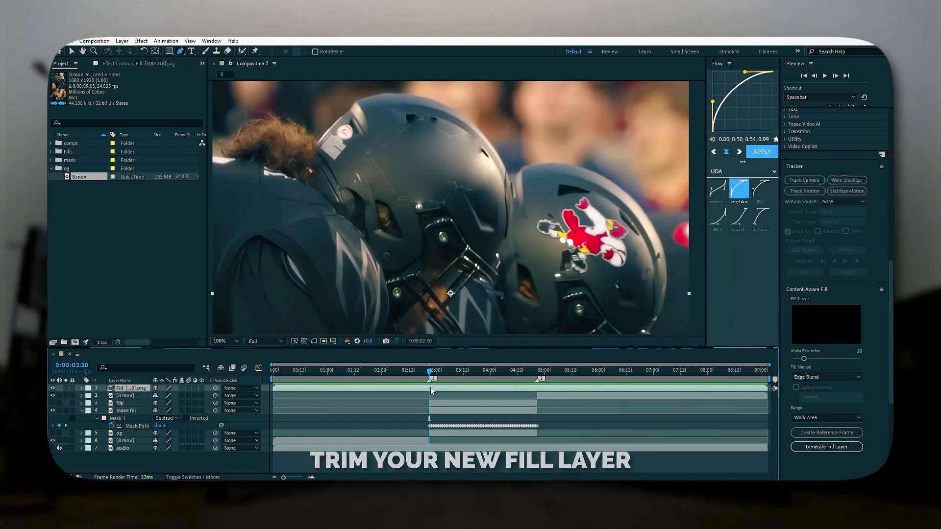
Trim the generated fill layer to match the make fill clip by splitting it at 0:00:04:20 and deleting the excess.
left_click_drag(431, 371, 540, 376)
left_click(545, 388)
key("ctrl+shift+d")
key("Delete")
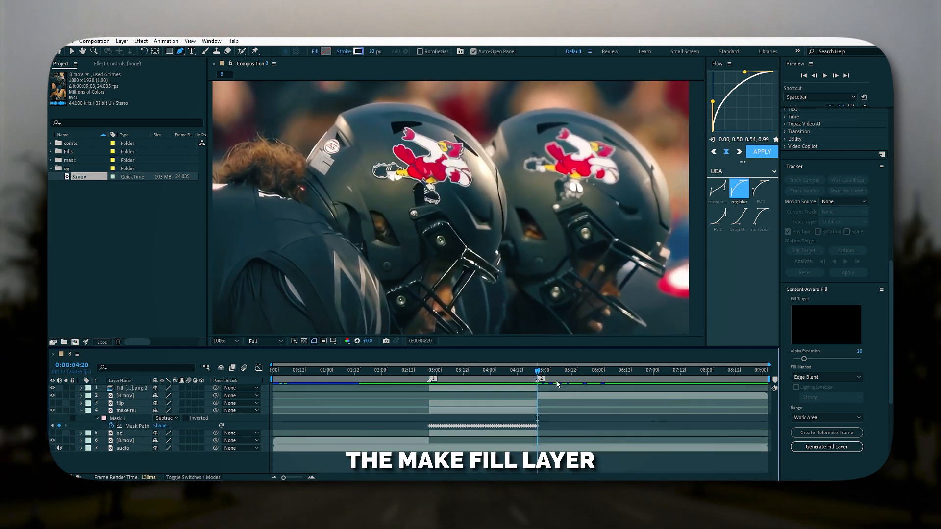
Place the trimmed fill layer directly beneath the make fill layer and collapse the make fill layer's mask properties.
left_click(481, 372)
left_click(472, 388)
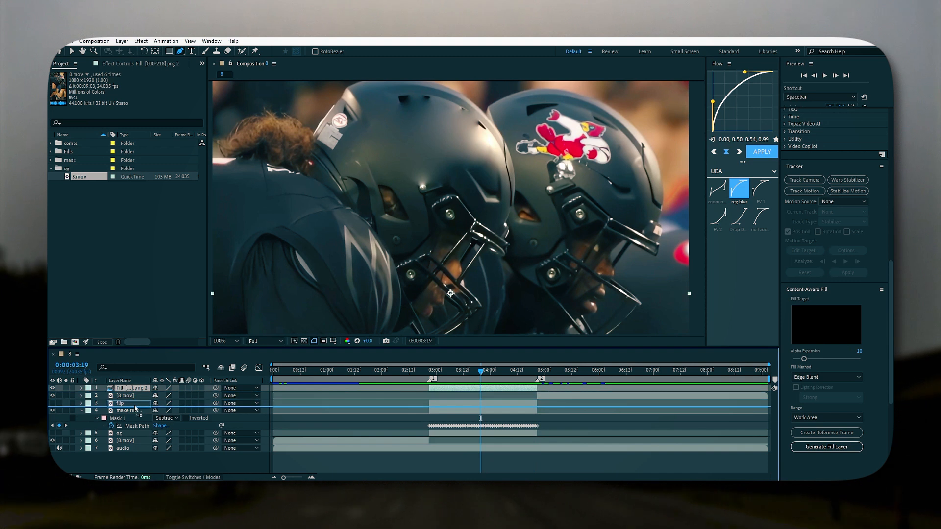
left_click_drag(134, 414, 134, 414)
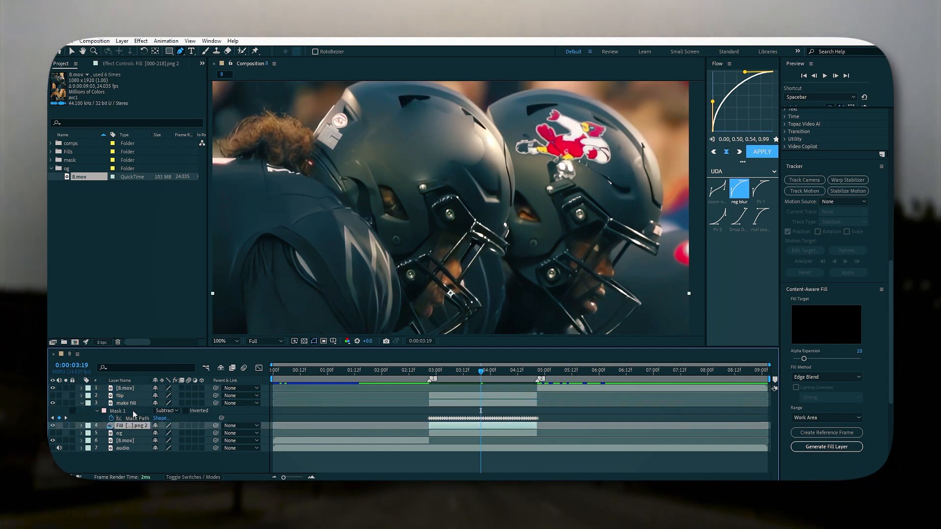
left_click(460, 403)
key("m")
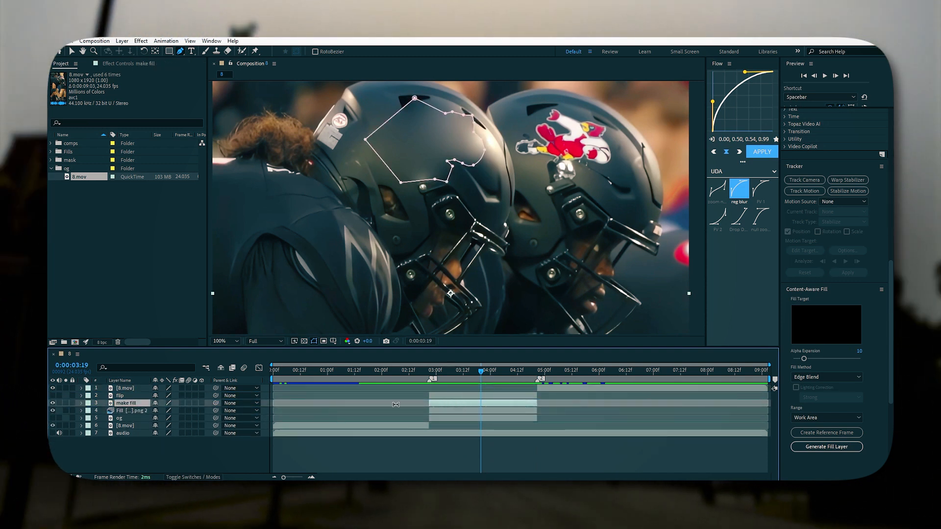
left_click(499, 448)
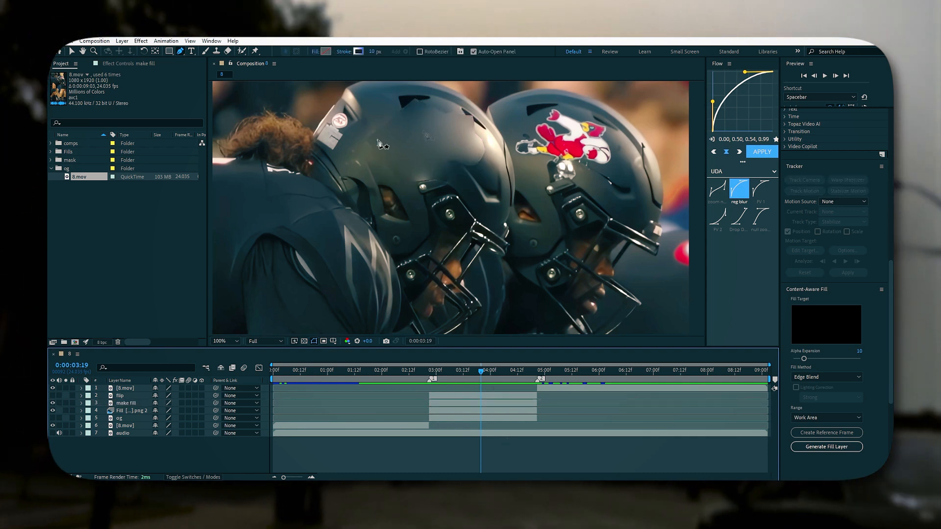
Return the playhead to the start of the middle clip at 0:00:02:20 and show the flip and og layers.
left_click(72, 51)
scroll(334, 195, "down", 2)
scroll(397, 213, "up", 1)
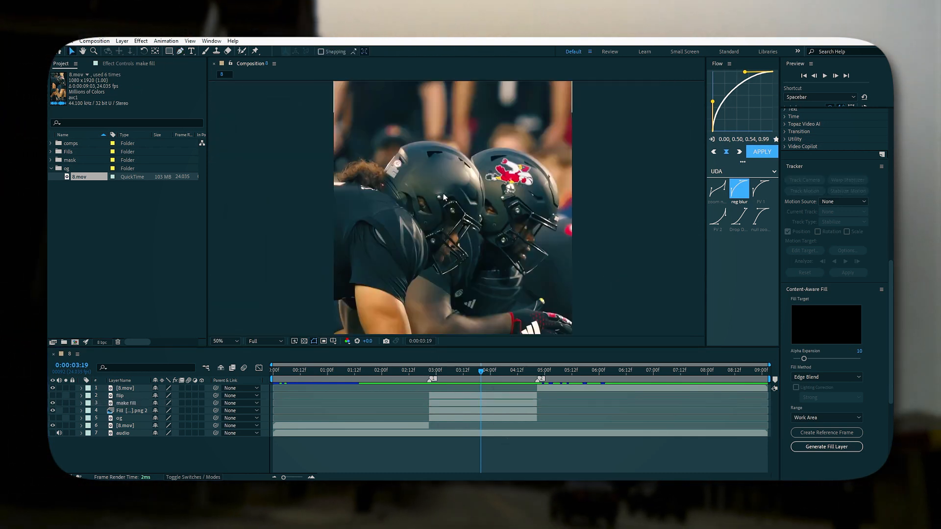
left_click_drag(481, 372, 429, 372)
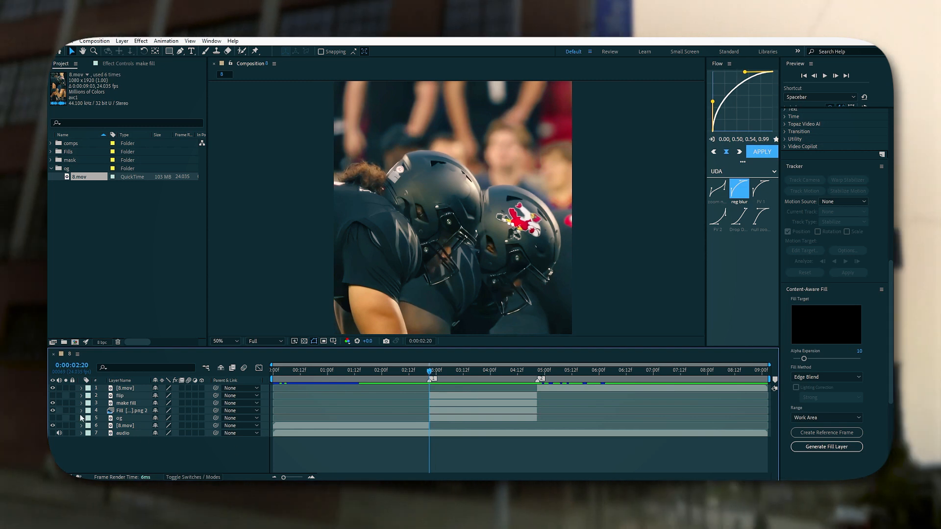
left_click(53, 395)
left_click(53, 418)
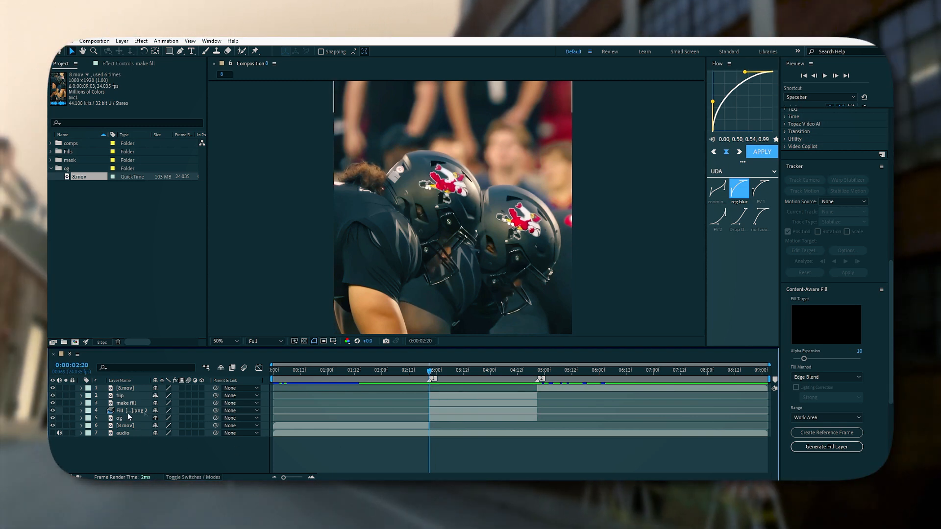
Open the flip layer for rotoscoping and use the Roto Brush to select the left helmet's cardinal logo, undoing the overspilling stroke.
left_click(120, 396)
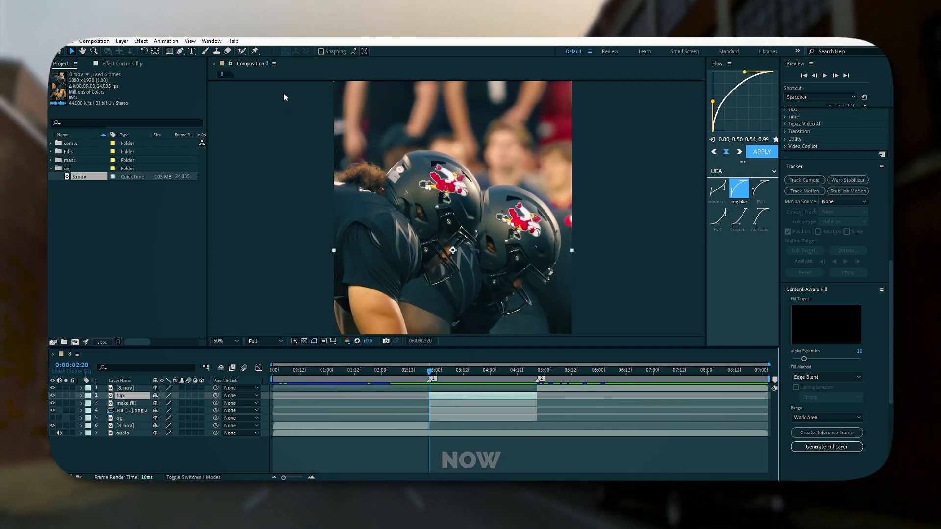
left_click(241, 51)
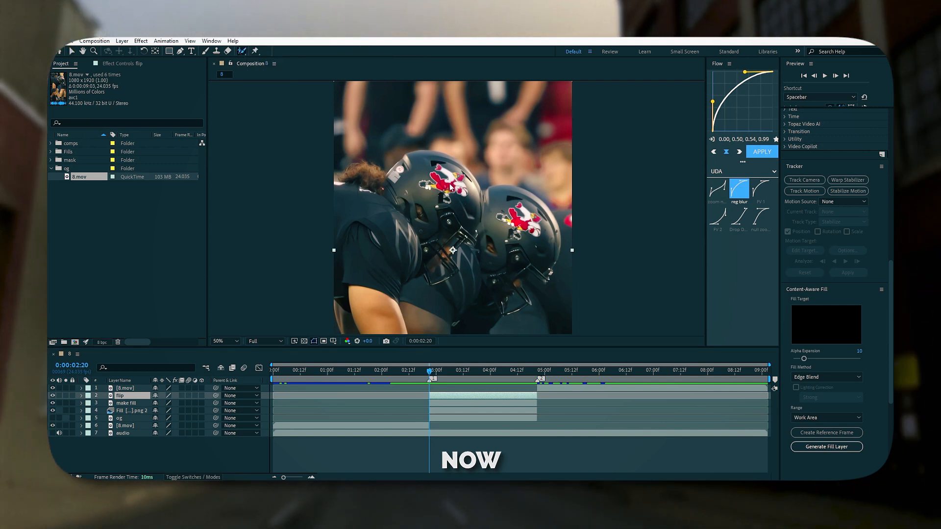
double_click(477, 395)
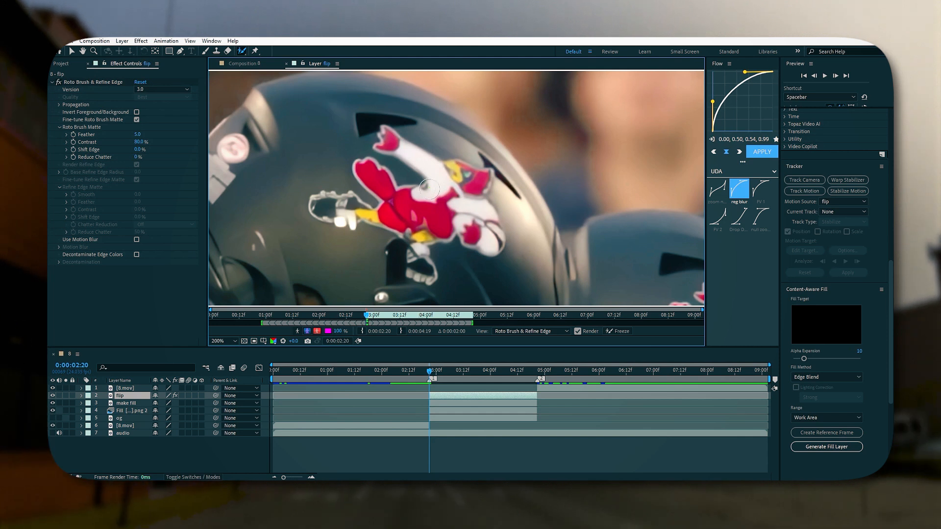
scroll(418, 197, "up", 2)
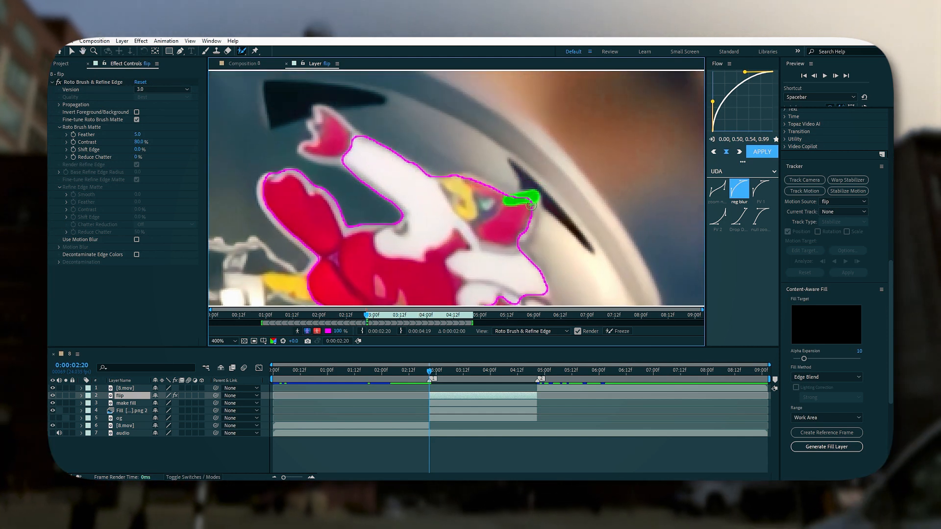
mouse_move(343, 147)
left_mouse_down()
mouse_move(328, 116)
mouse_move(318, 147)
left_mouse_up()
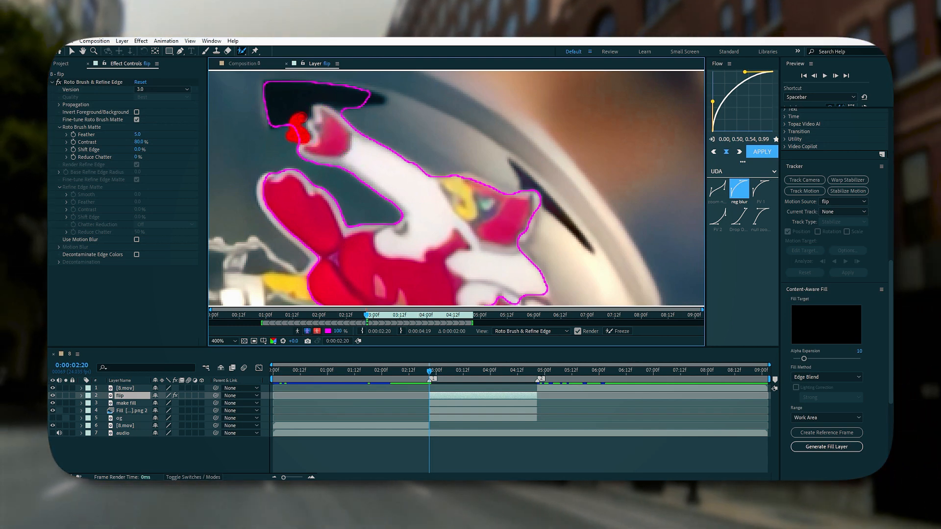
key("ctrl+z")
Extend and refine the Roto Brush selection around the cardinal's tail, outstretched shoe, lower foot and glove.
left_click_drag(267, 176, 307, 100)
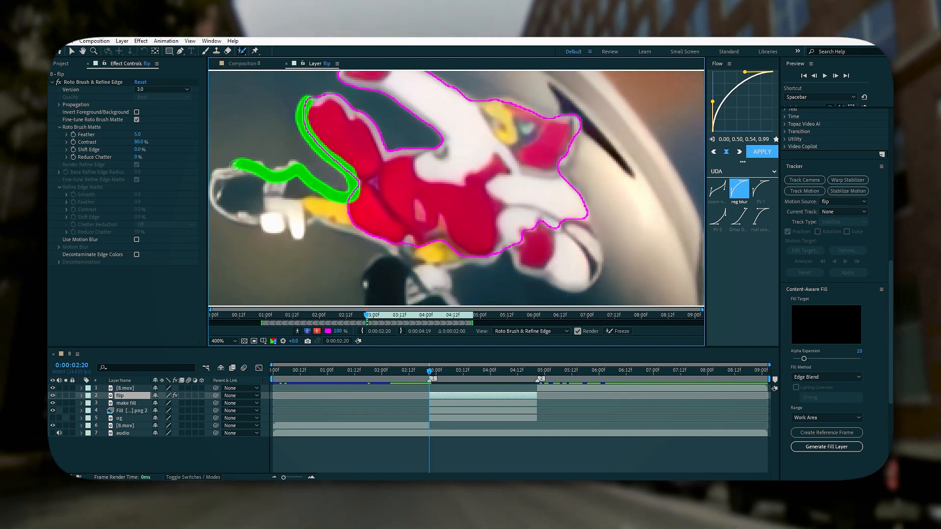
left_click_drag(317, 182, 369, 186)
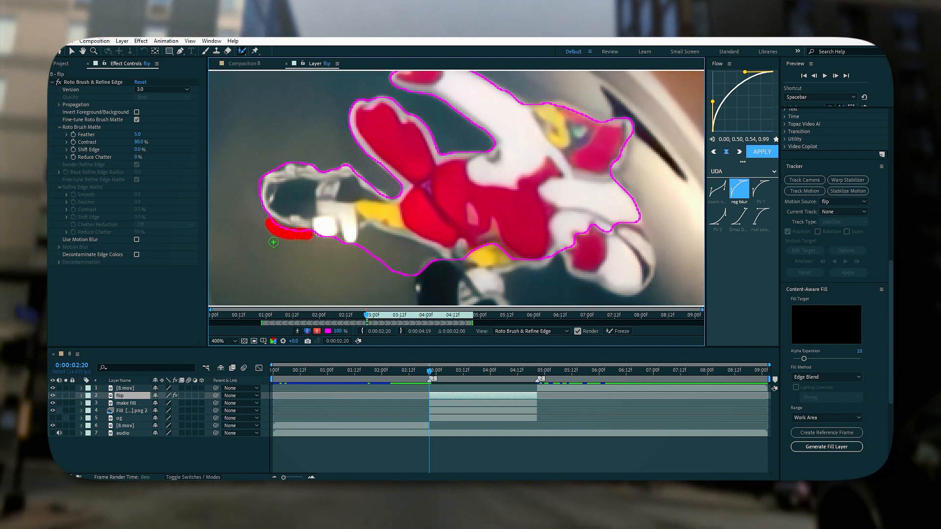
mouse_move(379, 262)
left_mouse_down()
mouse_move(396, 125)
mouse_move(388, 201)
left_mouse_up()
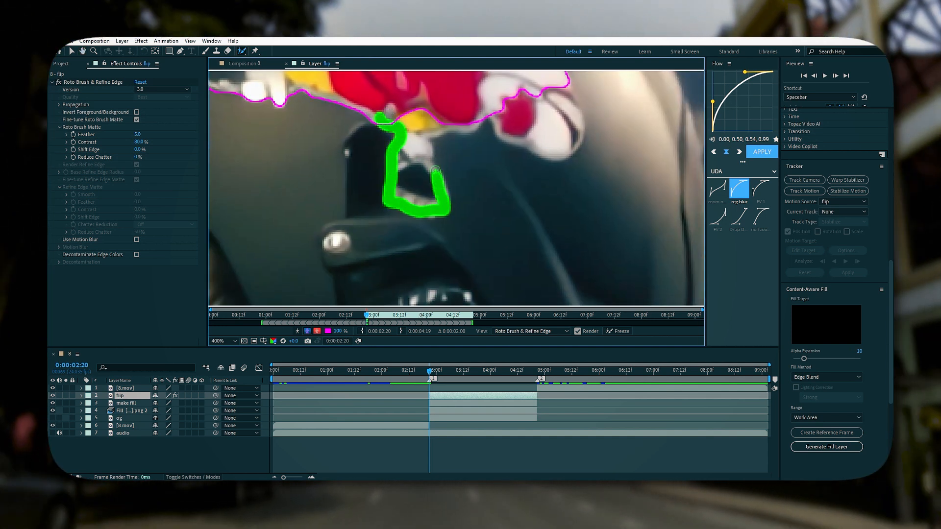
left_click_drag(519, 91, 520, 95)
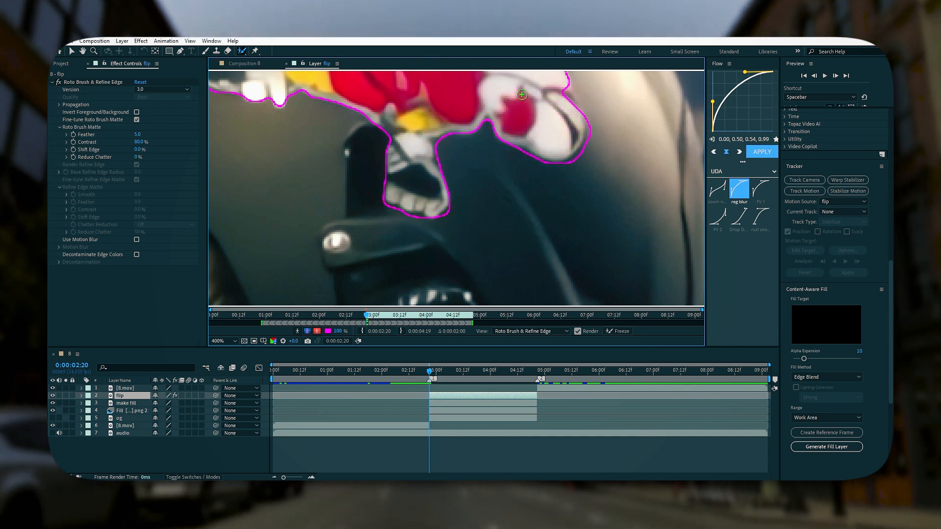
left_click_drag(585, 100, 567, 209)
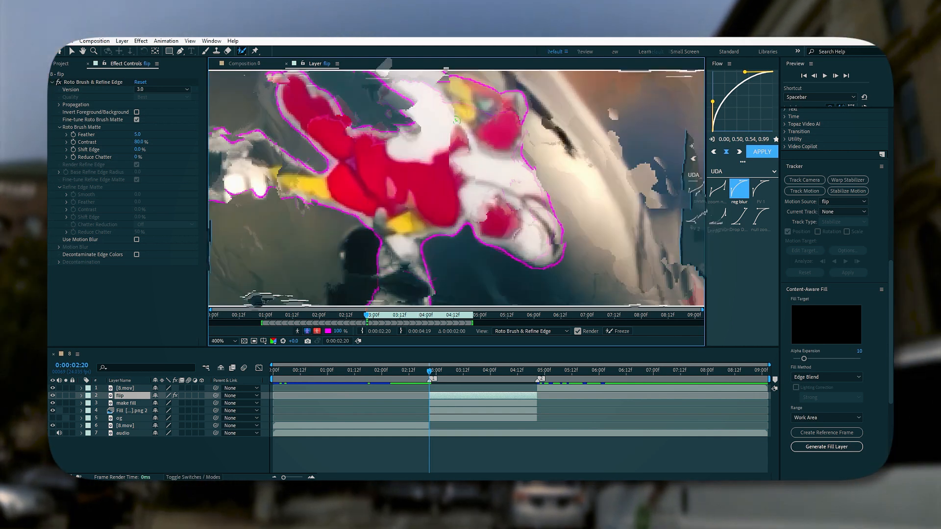
Refine the Roto Brush selection around the cardinal's raised arm, head and outstretched shoe.
left_click_drag(460, 80, 436, 169)
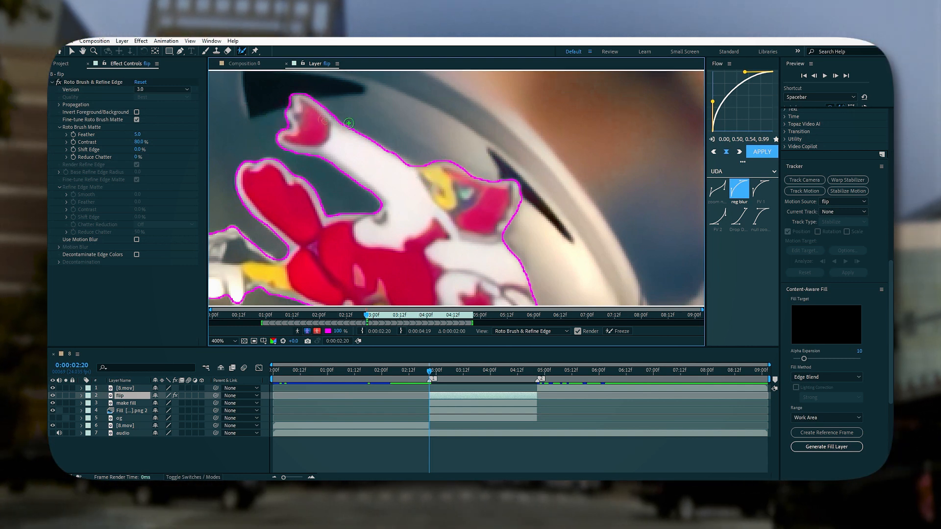
scroll(346, 126, "down", 2)
scroll(360, 195, "up", 3)
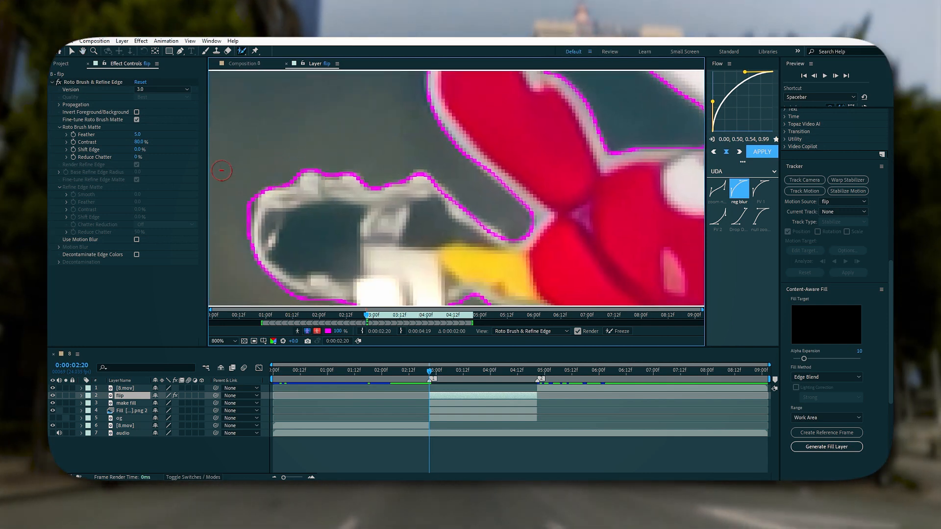
scroll(313, 157, "down", 3)
scroll(456, 258, "up", 3)
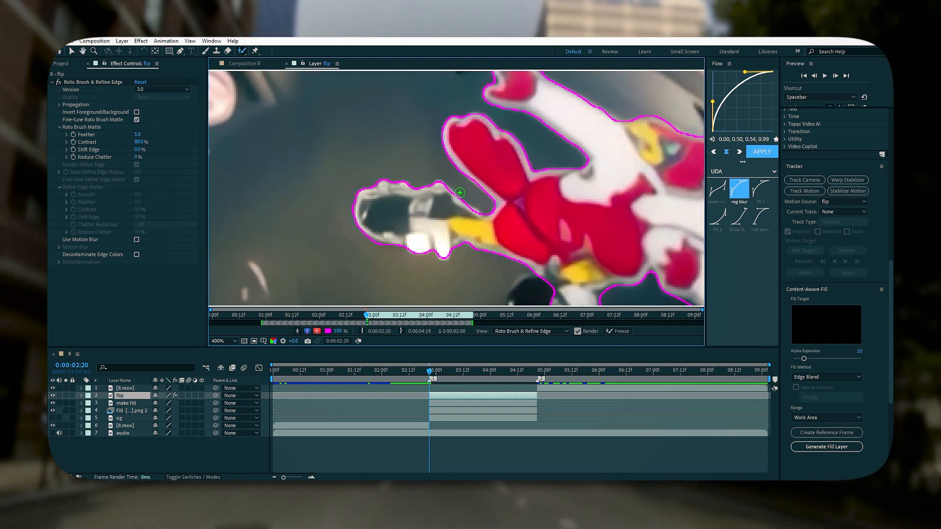
left_click_drag(456, 259, 409, 177)
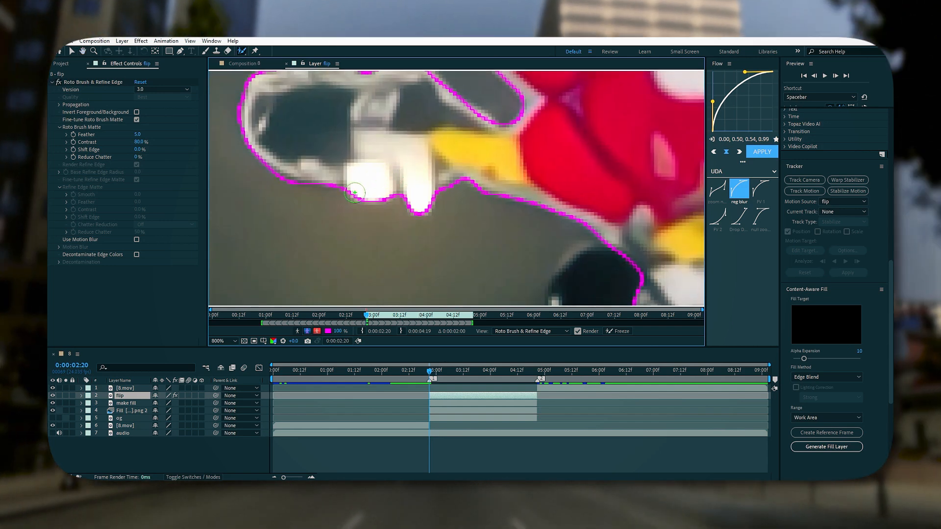
Freeze the finished Roto Brush matte on the flip layer and close its layer view to return to the composition.
scroll(399, 151, "down", 5)
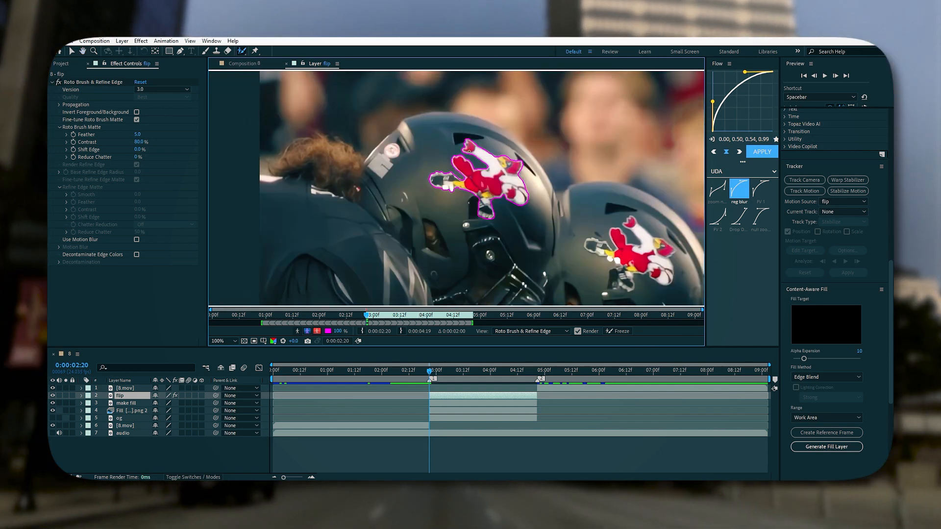
scroll(455, 188, "down", 2)
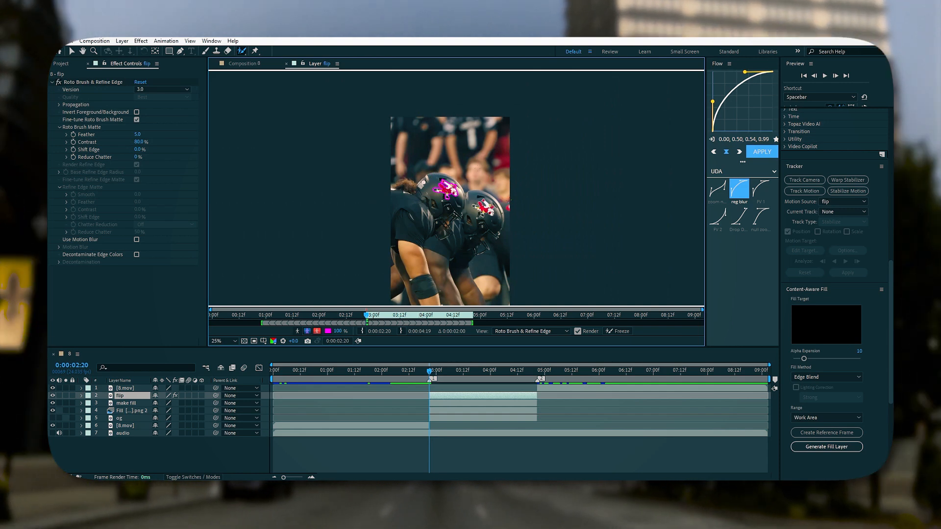
left_click(618, 331)
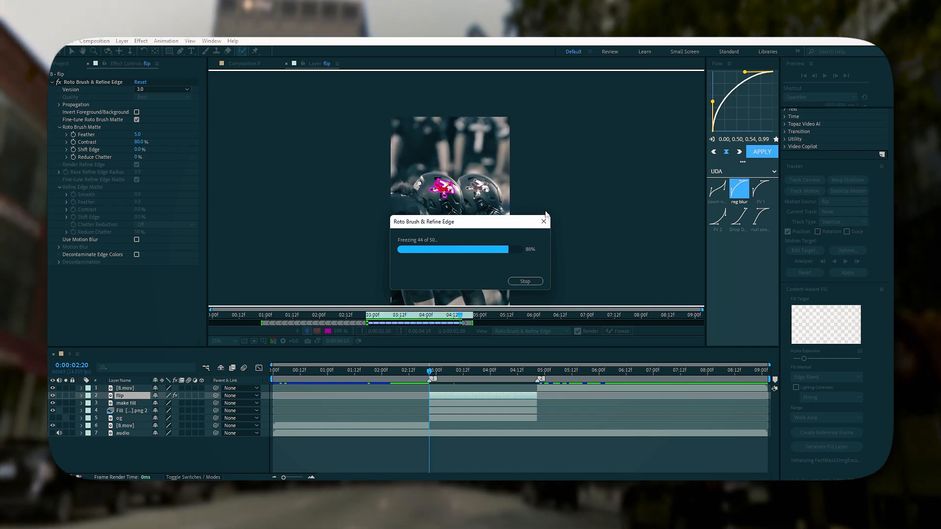
left_click(286, 64)
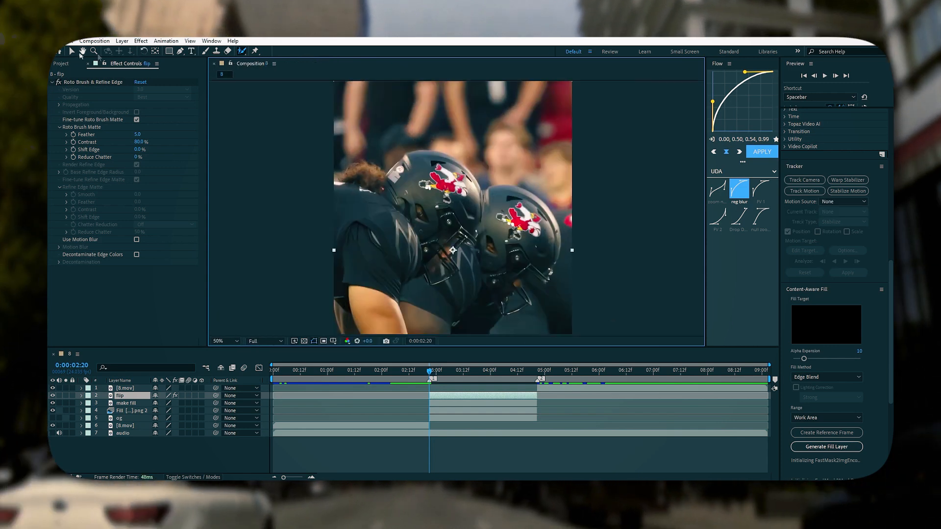
Check the isolated logo across the clip with the two fill layers hidden, show both layers again and preview the composite.
left_click_drag(52, 403, 52, 411)
left_click_drag(430, 373, 493, 368)
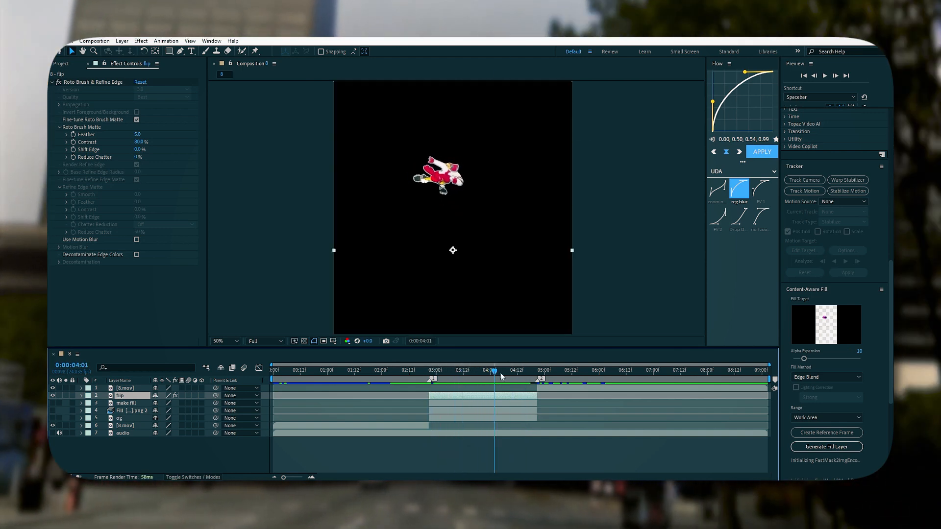
left_click(431, 371)
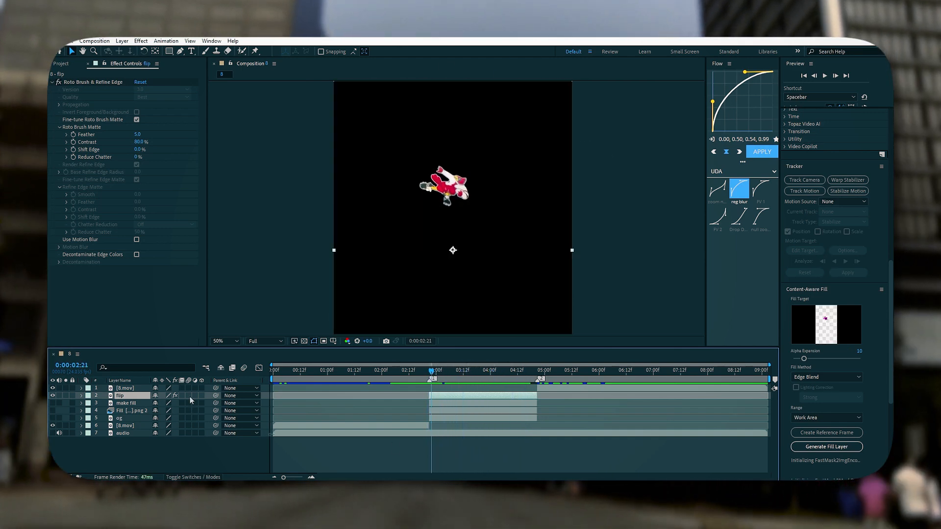
key("Page_Up")
left_click(52, 403)
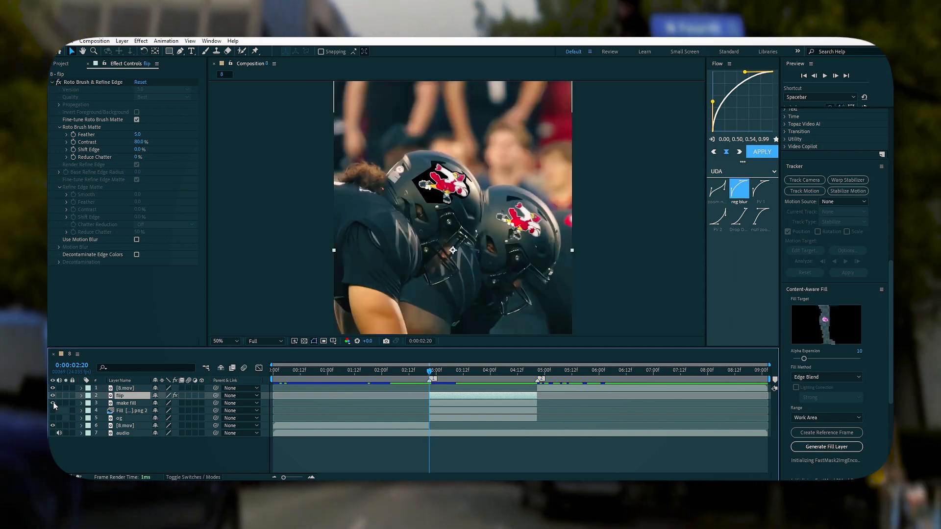
left_click(53, 411)
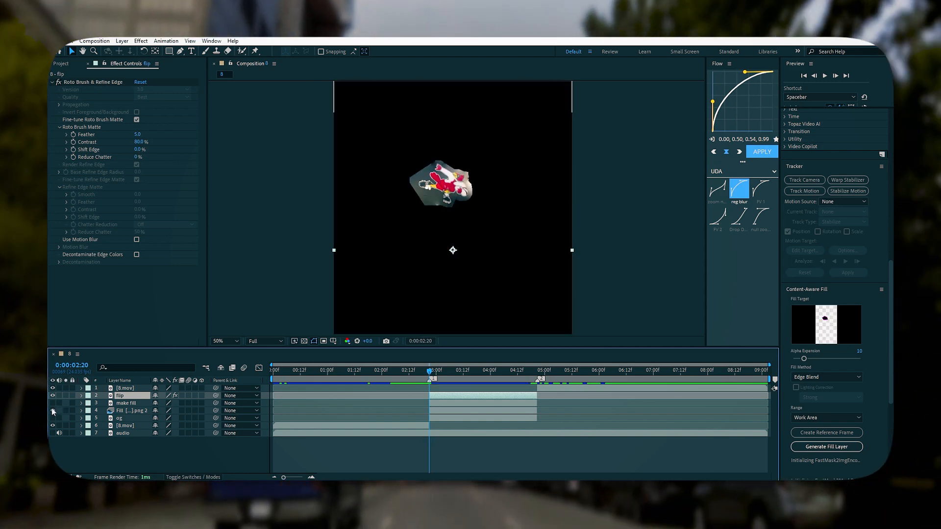
left_click(53, 403)
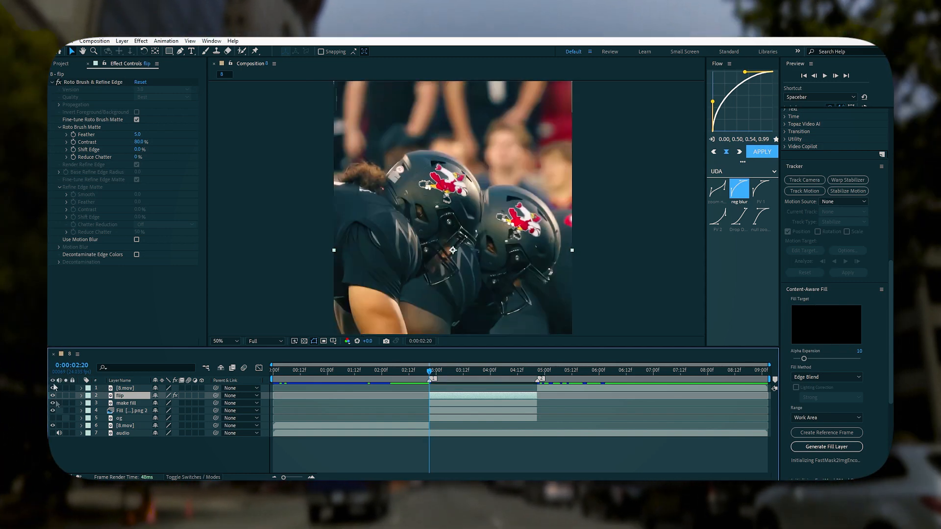
key("space")
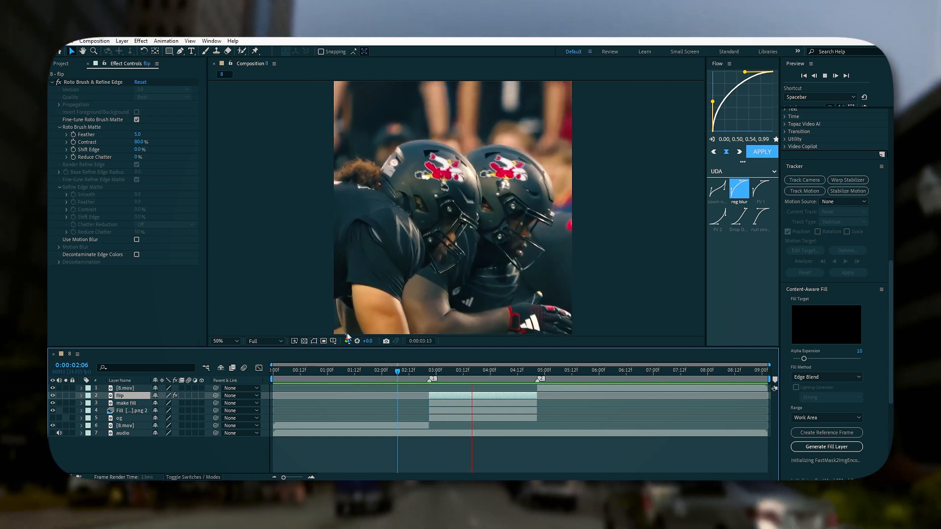
key("space")
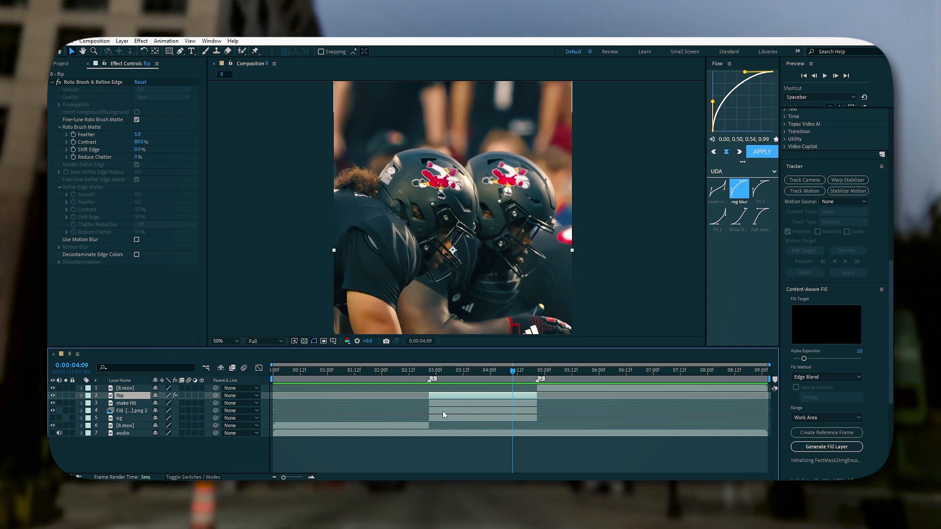
Set the make fill layer's mask feather to 10 pixels, check the helmet blend, and return the playhead to 0:00:02:20.
left_click(439, 403)
key("f")
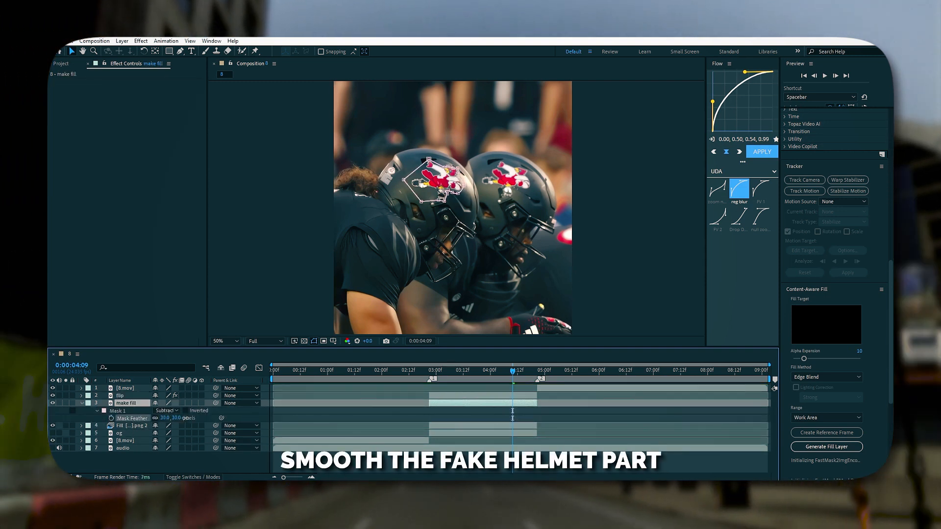
left_click(164, 418)
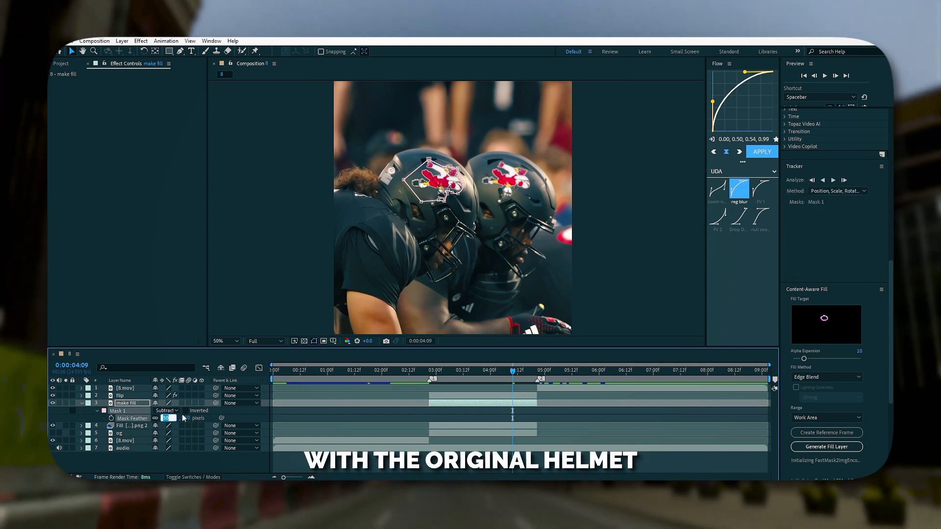
left_click(299, 162)
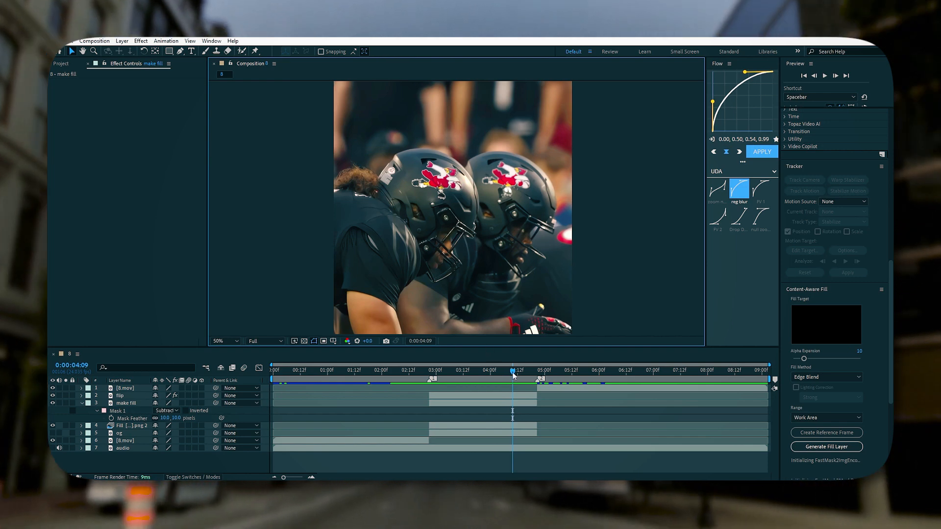
left_click(430, 371)
left_click_drag(430, 371, 512, 358)
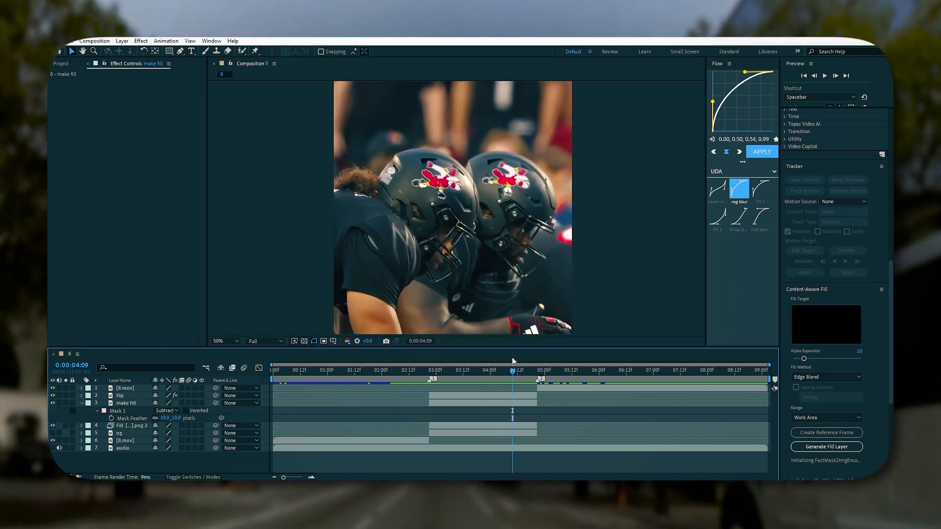
scroll(465, 204, "up", 2)
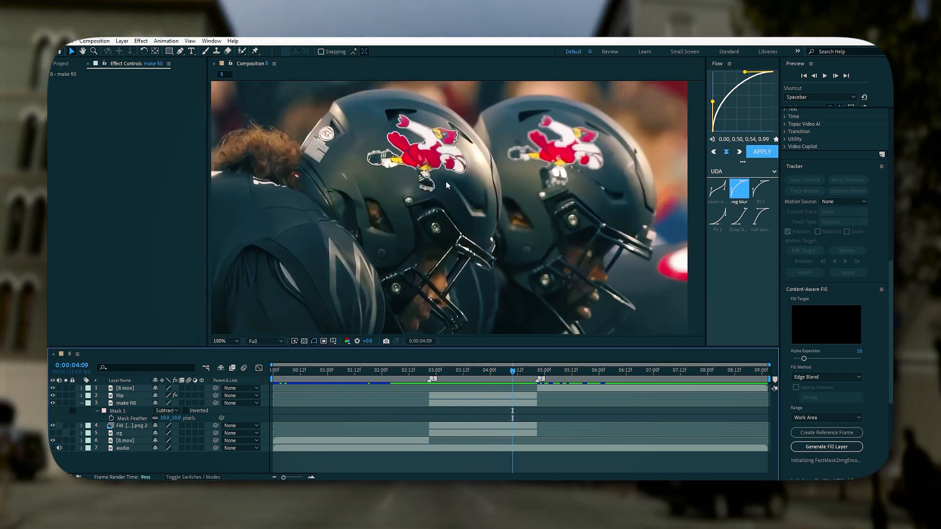
scroll(401, 177, "down", 3)
left_click_drag(512, 371, 430, 374)
left_click(468, 403)
key("u")
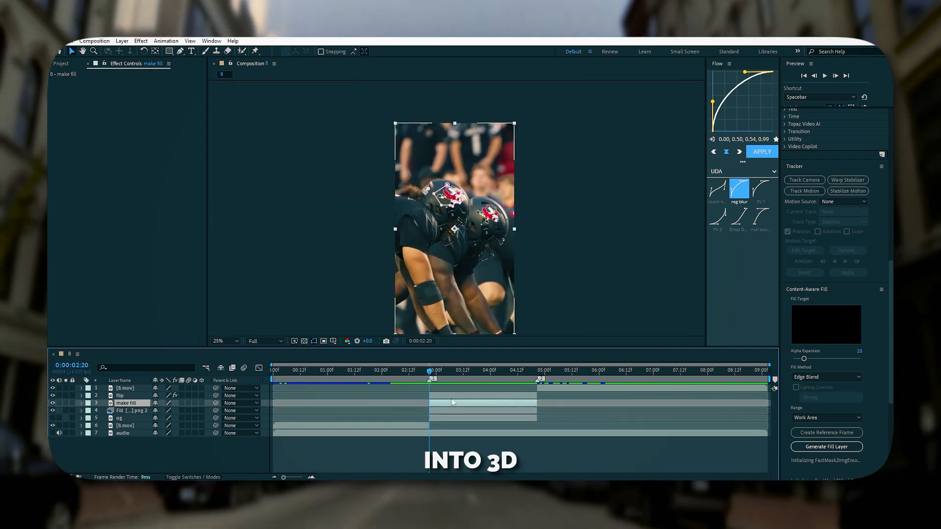
left_click(465, 395)
left_click(201, 395)
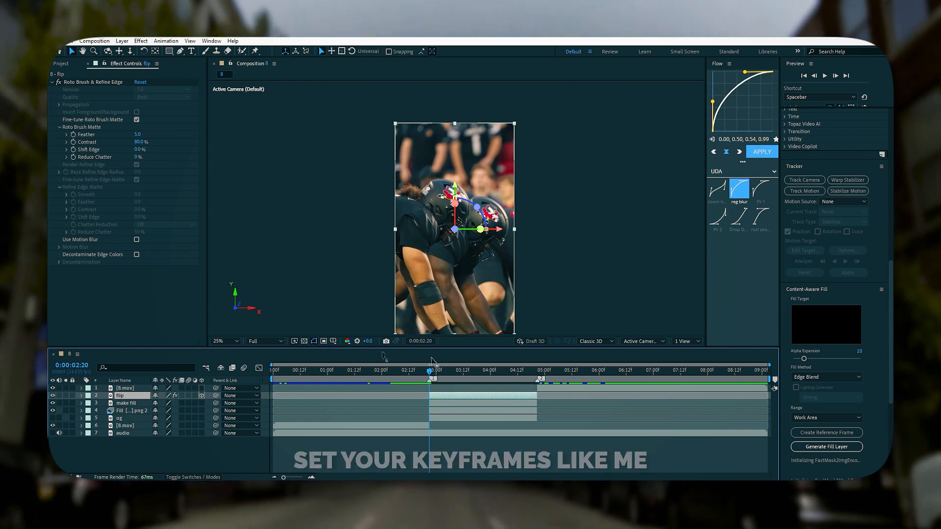
key("alt+shift+s")
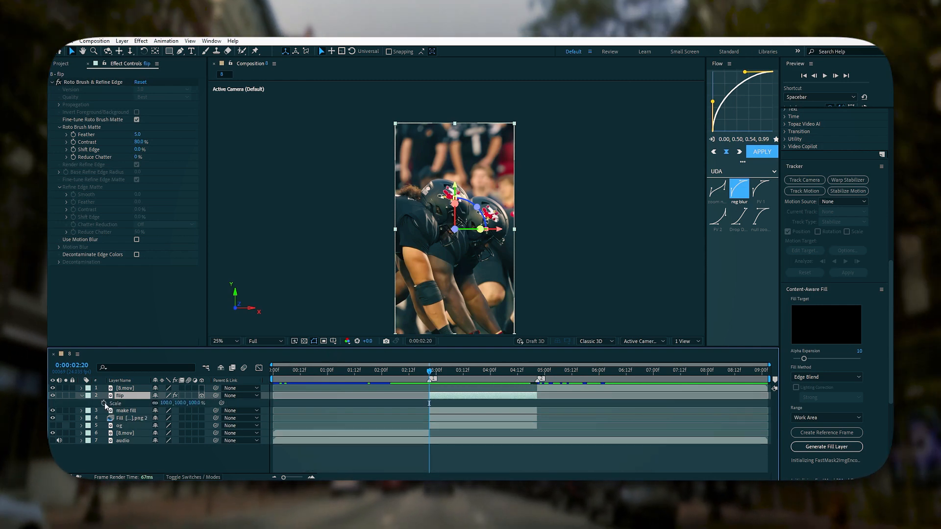
left_click(82, 396)
left_click(82, 396)
left_click(104, 418)
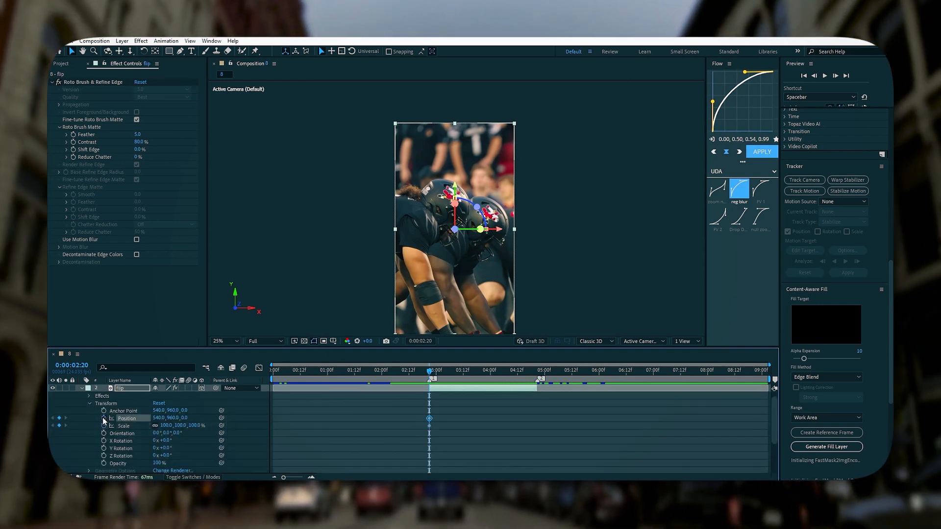
left_click(104, 440)
key("space")
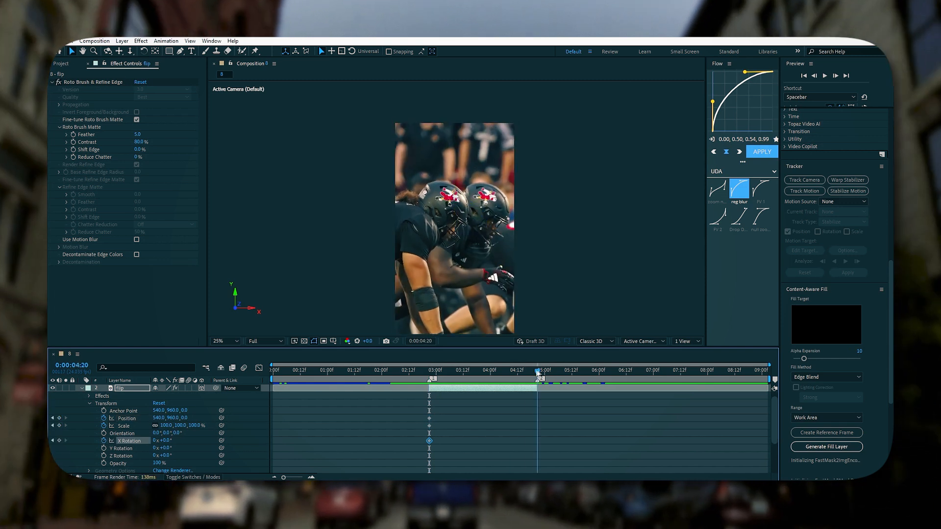
left_click(155, 441)
type("2")
left_click(401, 399)
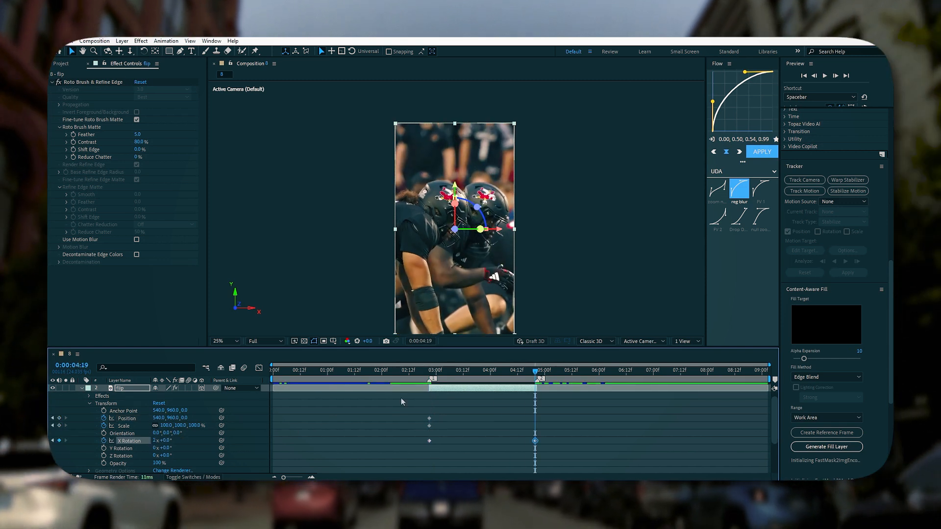
left_click(59, 418)
left_click_drag(534, 377, 428, 368)
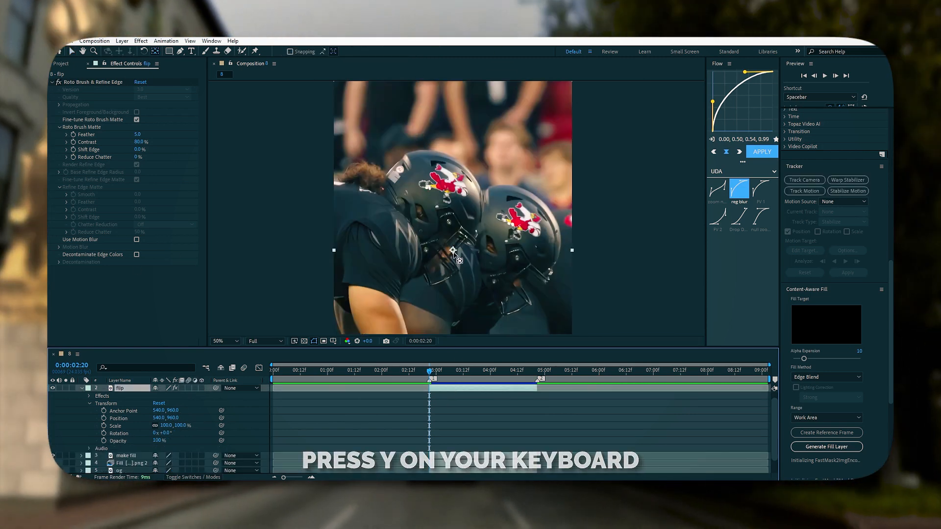
Move the flip layer's anchor point up onto the helmet logo, to about 540, 646.
left_click_drag(453, 251, 453, 182)
scroll(448, 218, "down", 2)
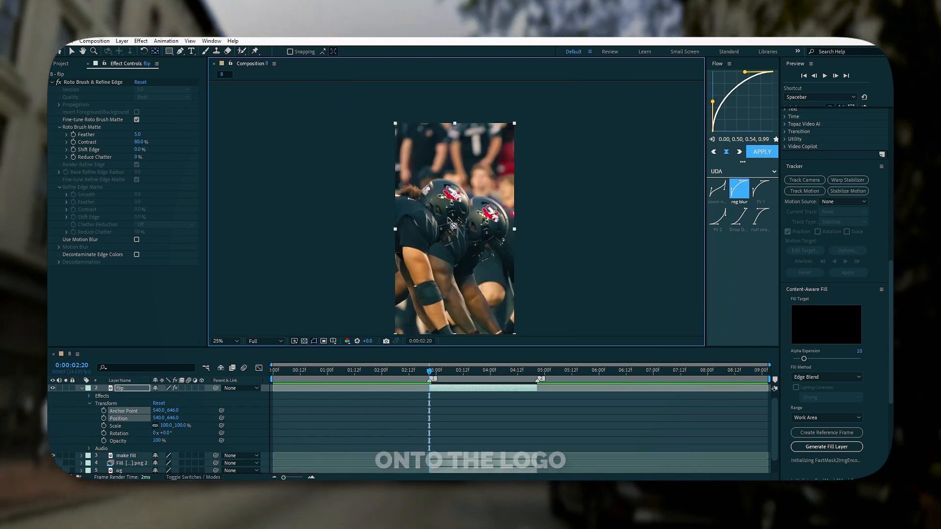
scroll(447, 219, "down", 1)
scroll(357, 183, "up", 1)
left_click_drag(408, 253, 391, 222)
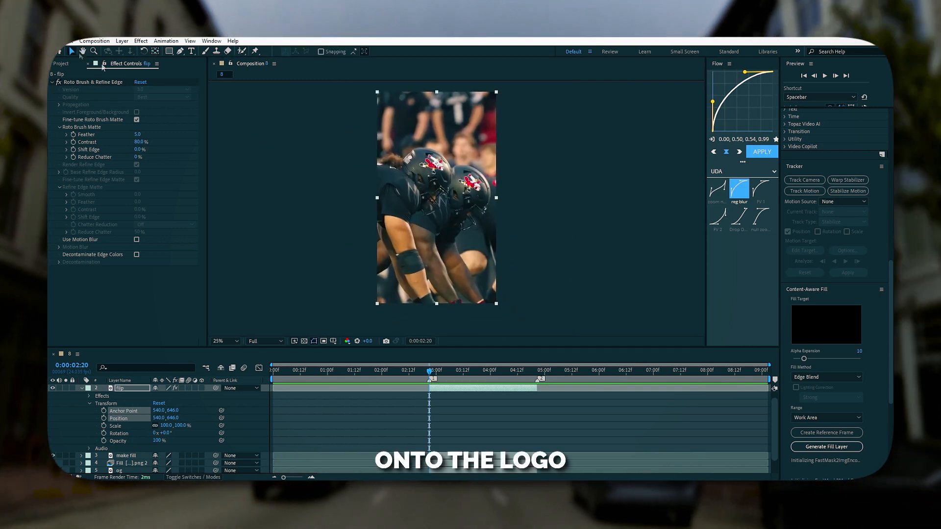
Make the flip layer 3D and keyframe position, scale and X rotation at 0:00:02:20 and 0:00:04:19, with X rotation ending at 2 revolutions.
left_click(104, 418)
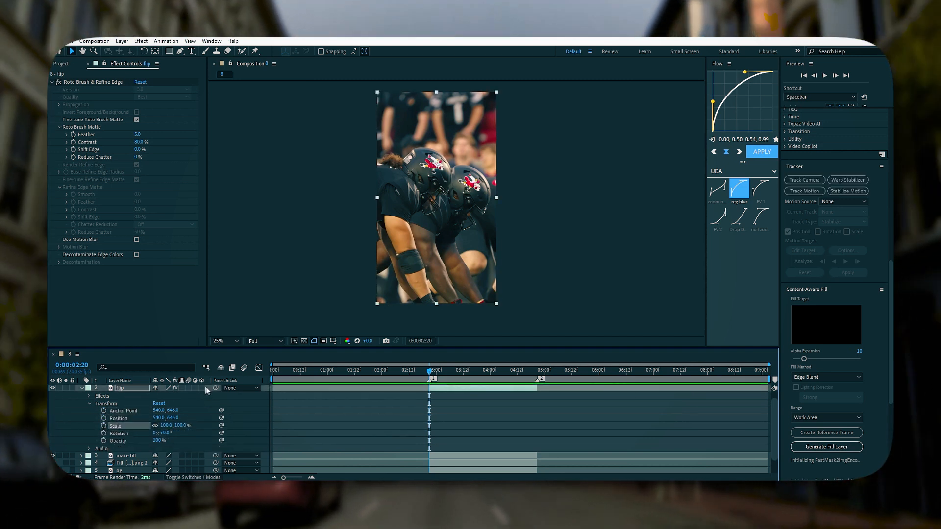
left_click(202, 388)
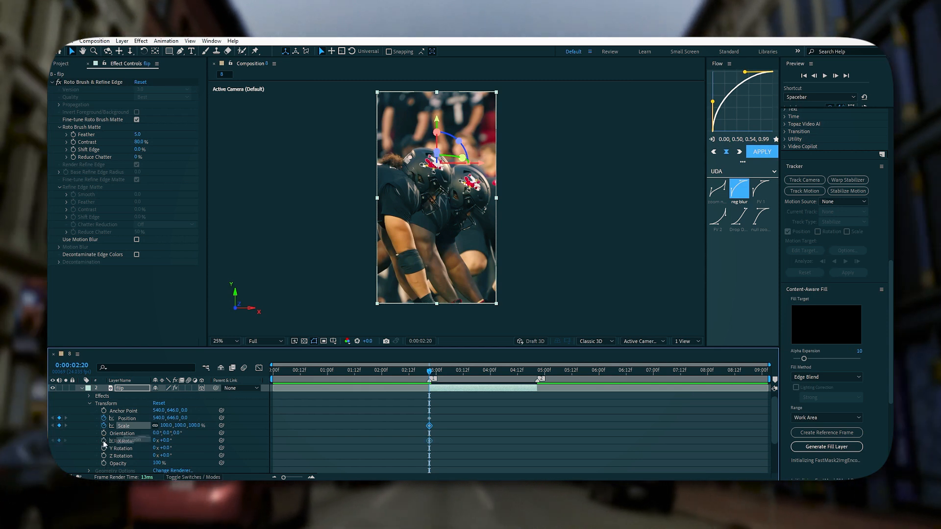
left_click(536, 372)
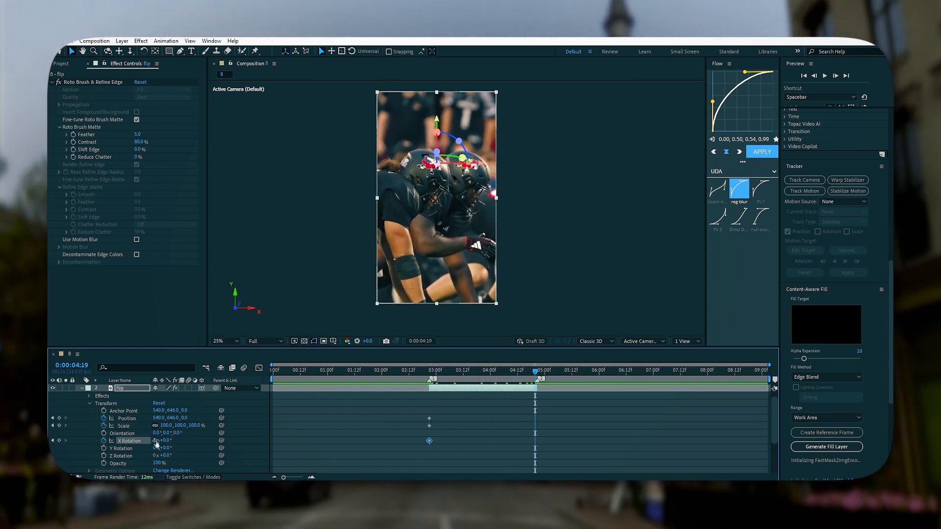
type("2")
key("Return")
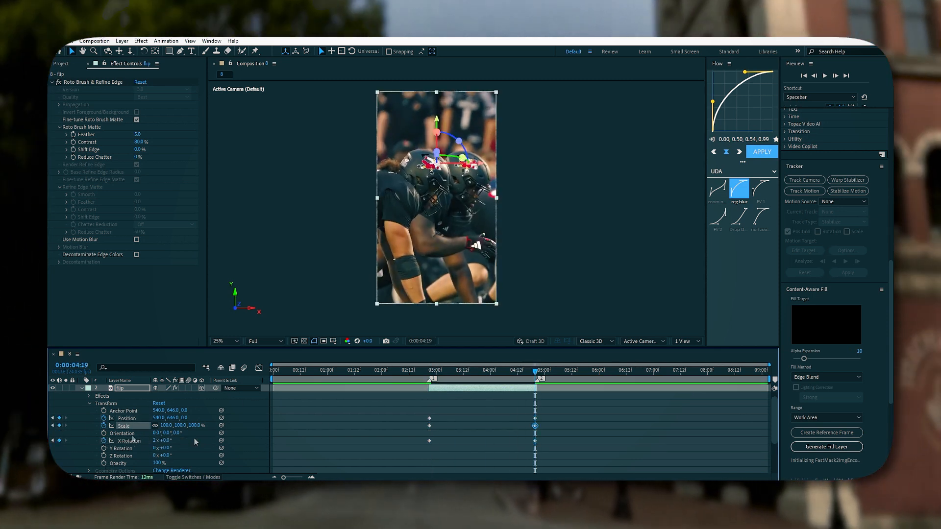
Keyframe the flip layer at 0:00:03:21 with a Z position of -376 and a scale of 157%.
left_click_drag(534, 375, 450, 371)
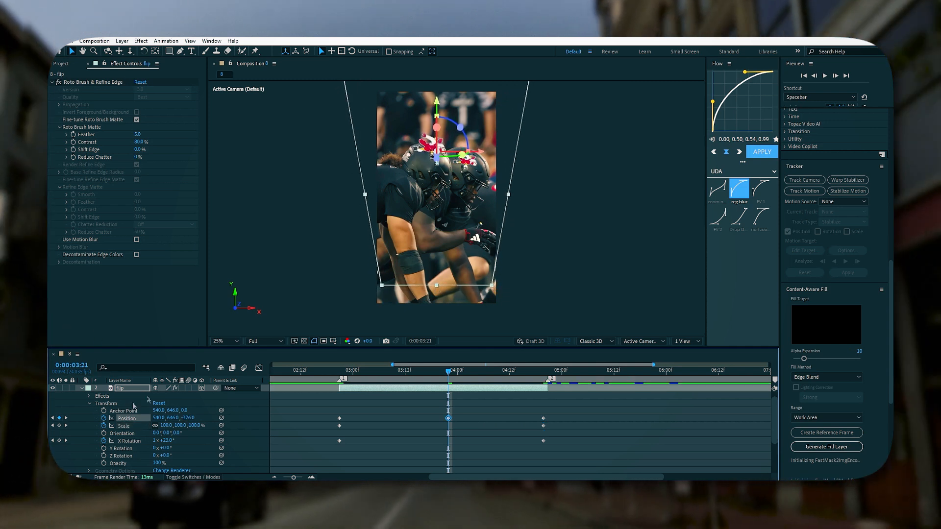
left_click_drag(205, 425, 233, 322)
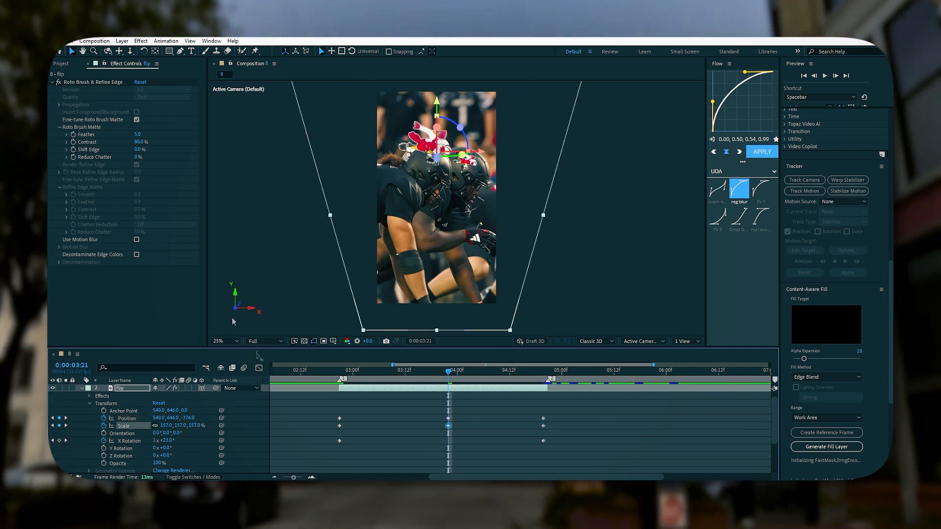
Easy ease all of the flip layer's transform keyframes, preview the flip, and return the playhead to 0:00:02:20.
left_click_drag(563, 413, 328, 445)
key("F9")
left_click_drag(448, 372, 364, 371)
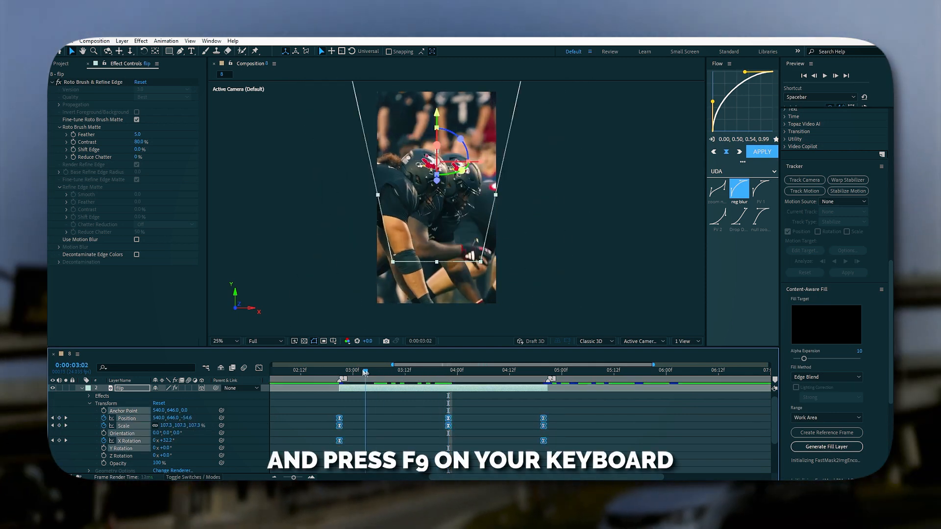
key("space")
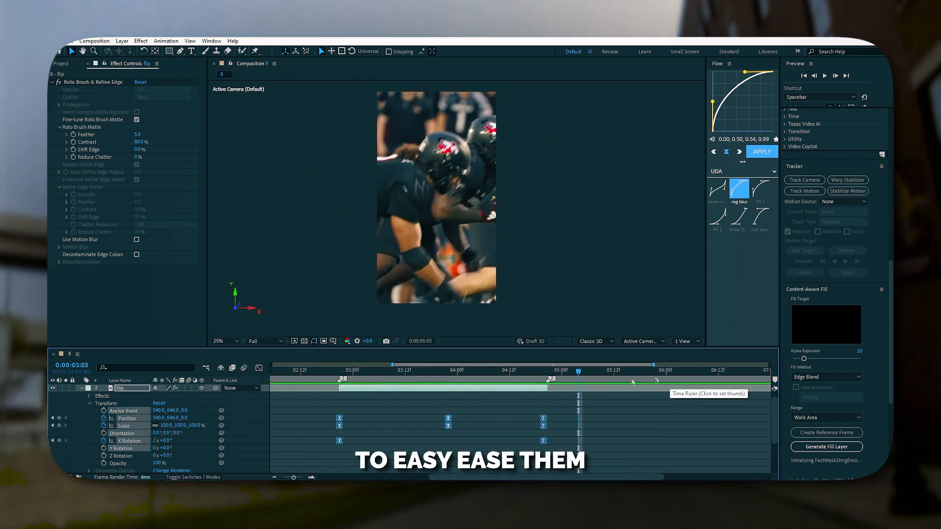
left_click_drag(492, 371, 340, 369)
left_click(379, 413)
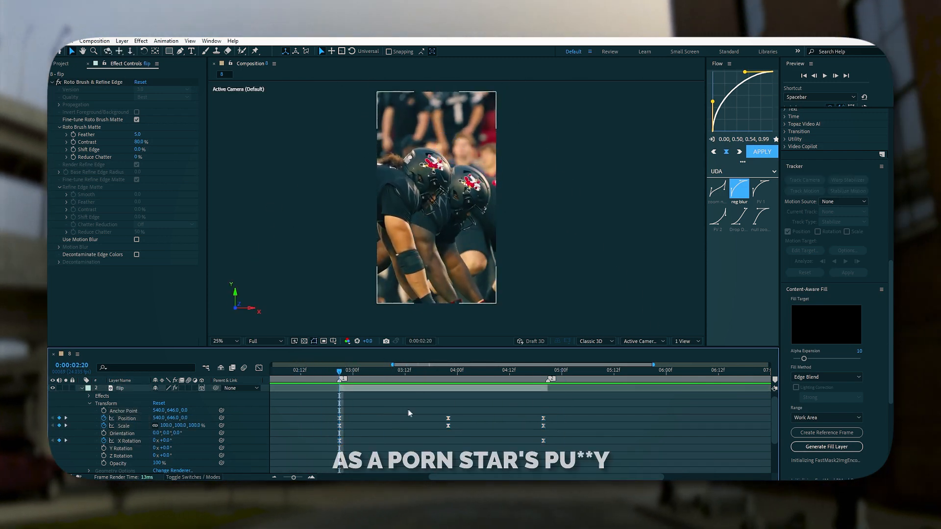
Adjust the speed curve handles of the flip layer's position and scale keyframes in the graph editor.
left_click_drag(560, 411, 380, 425)
left_click(260, 370)
left_click_drag(364, 450, 389, 450)
left_click(448, 449)
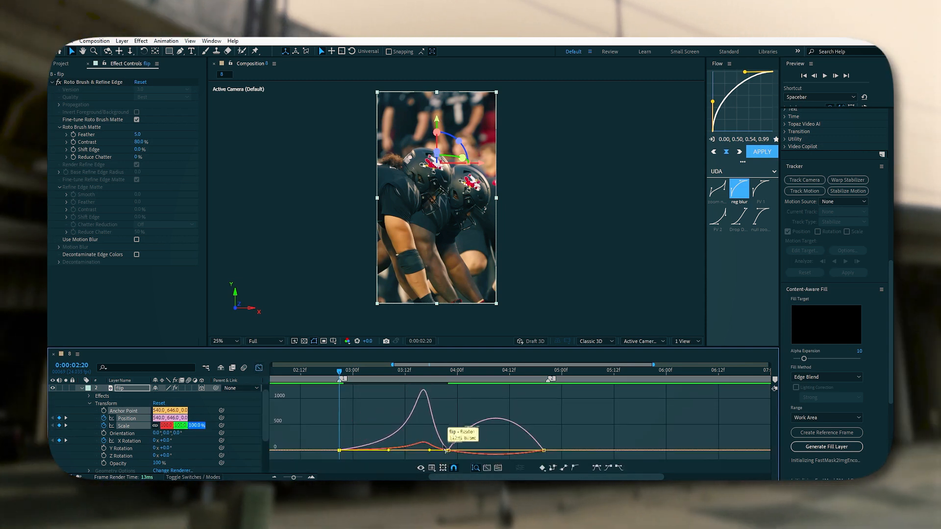
left_click_drag(465, 451, 459, 452)
left_click_drag(528, 450, 509, 447)
key("shift+F3")
Turn on motion blur for the flip layer and preview the logo flip from before 0:00:02:20.
key("u")
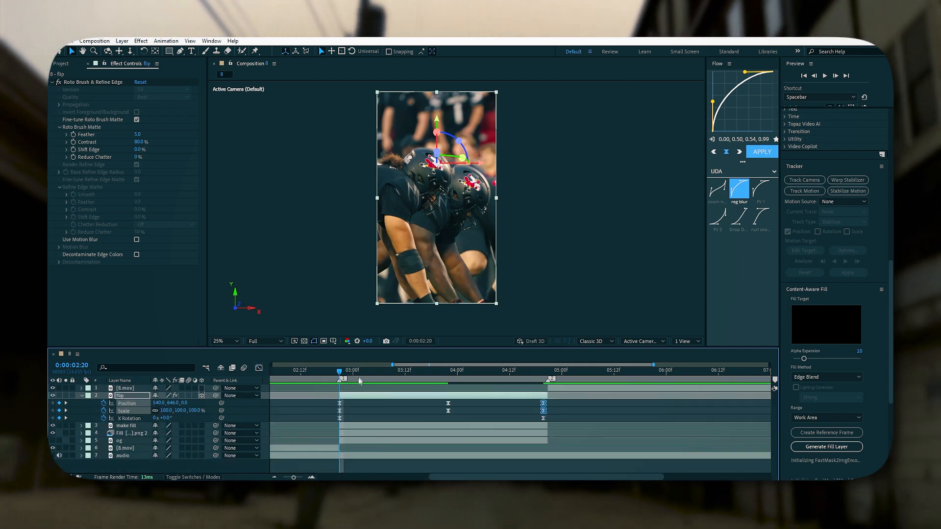
key("u")
left_click(189, 396)
left_click_drag(342, 371, 296, 358)
key("space")
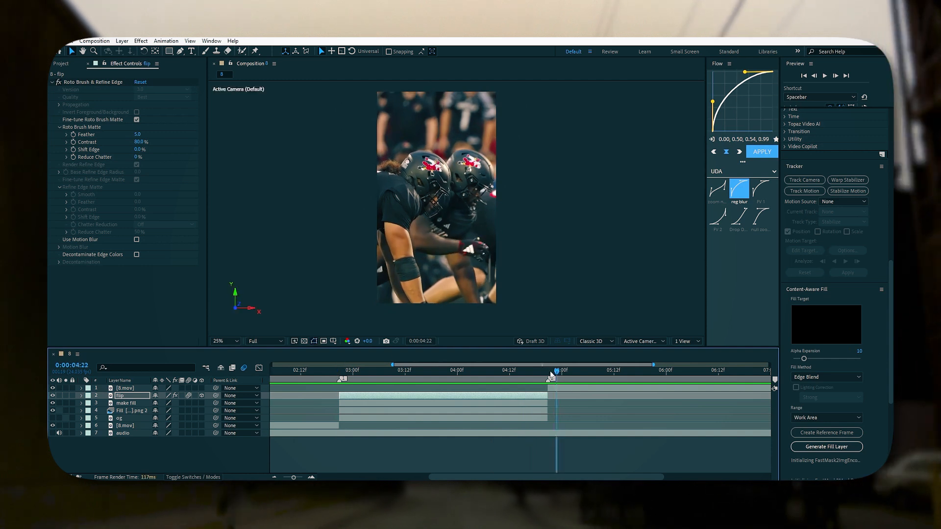
key("space")
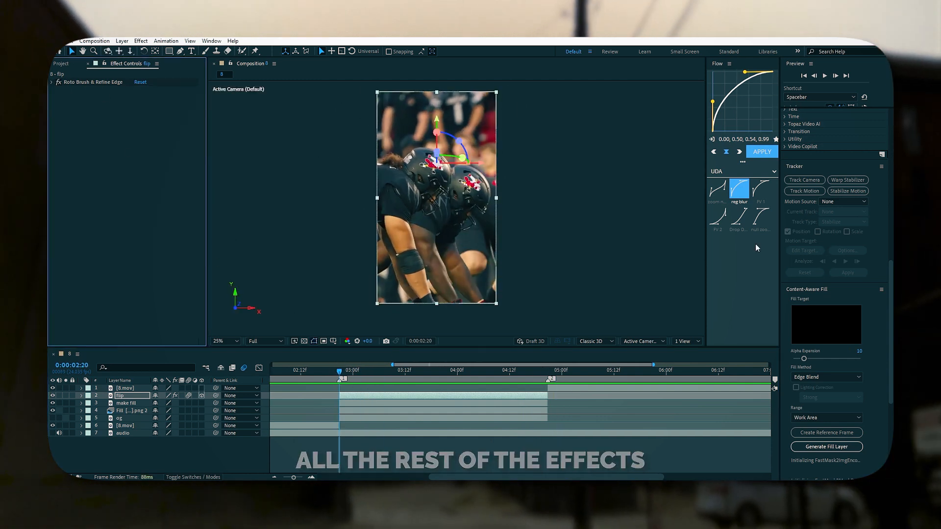
Pre-compose the flip layer as flip with all attributes moved into it, and close the Content-Aware Fill panel.
key("ctrl+shift+c")
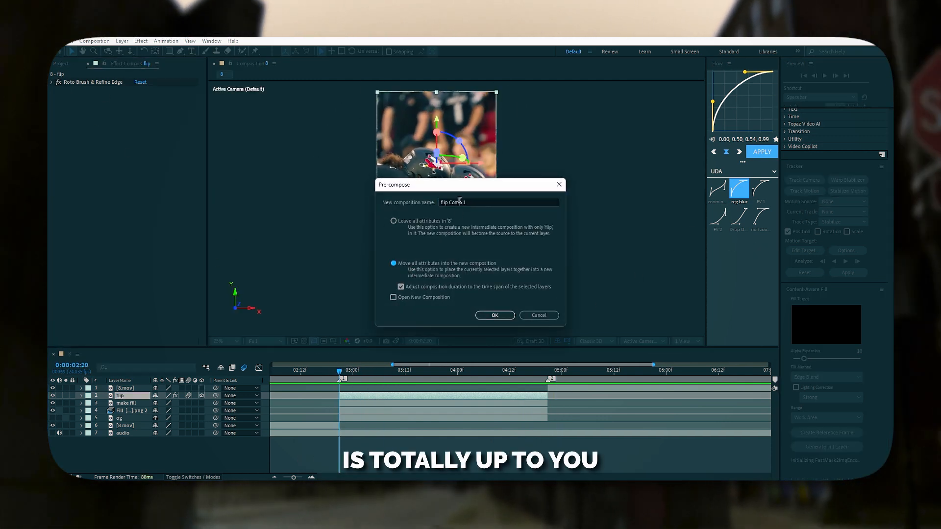
left_click(495, 315)
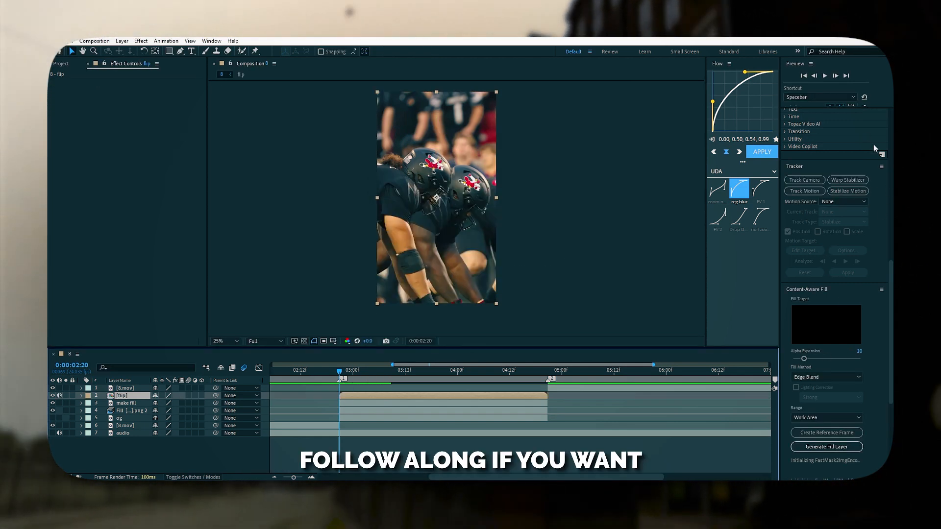
left_click(808, 168)
left_click(881, 225)
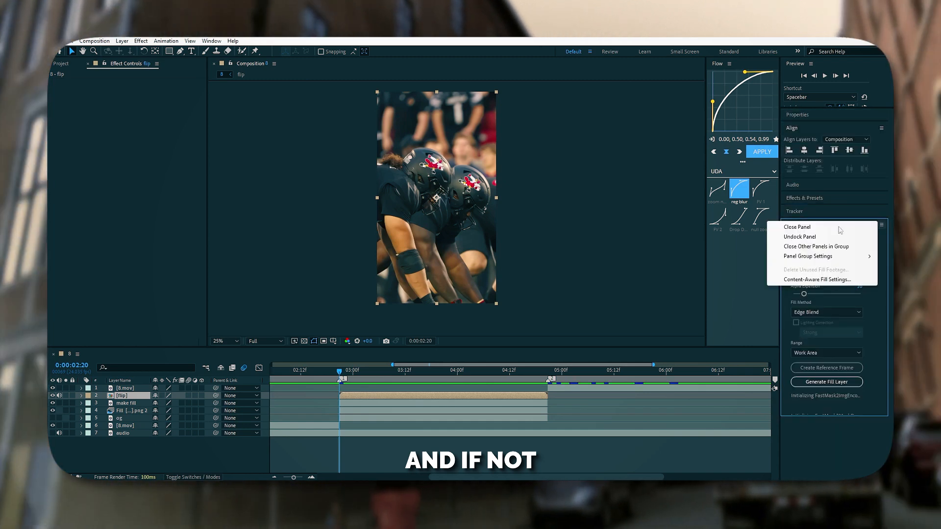
left_click(840, 228)
Apply CC Light Sweep to the flip pre-comp and keyframe its center from 704, 516 at 0:00:02:20 to 304, 836 at 0:00:04:19.
left_click(827, 198)
type("cc light sweep")
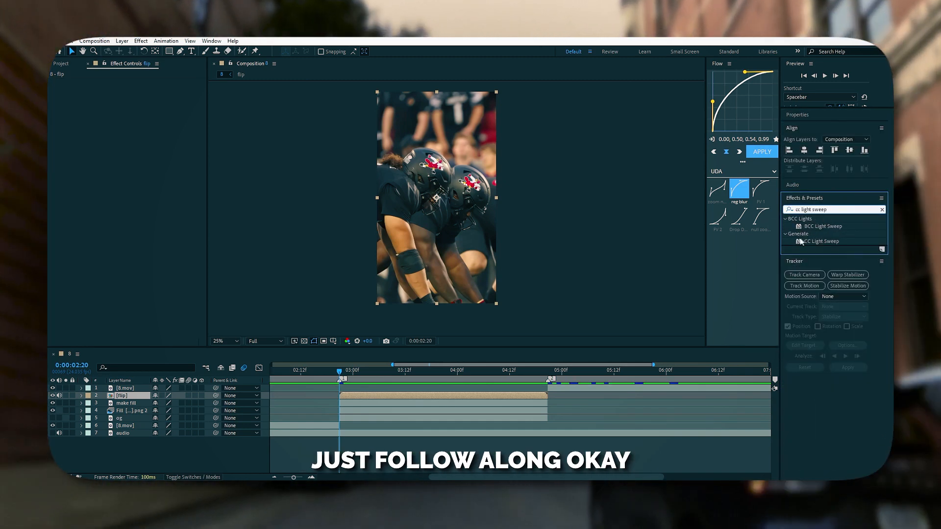
left_click_drag(801, 241, 142, 113)
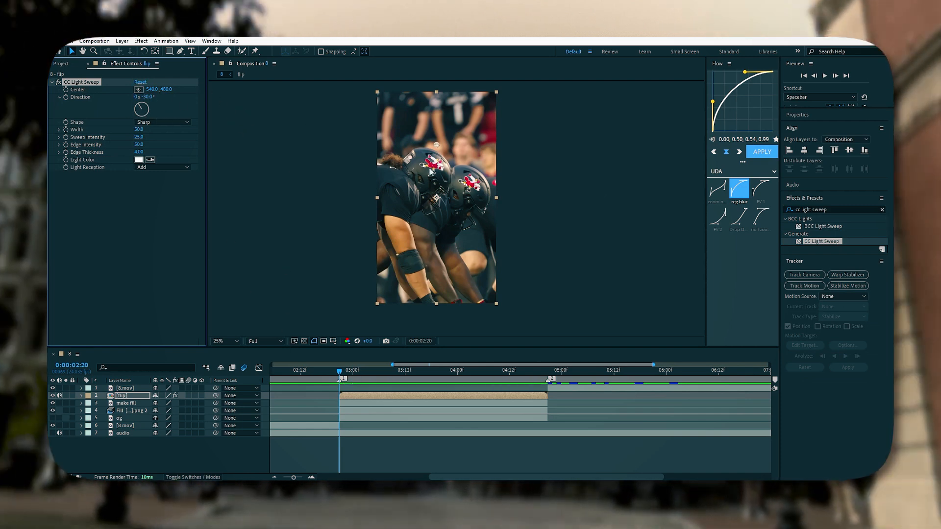
left_click_drag(450, 151, 454, 148)
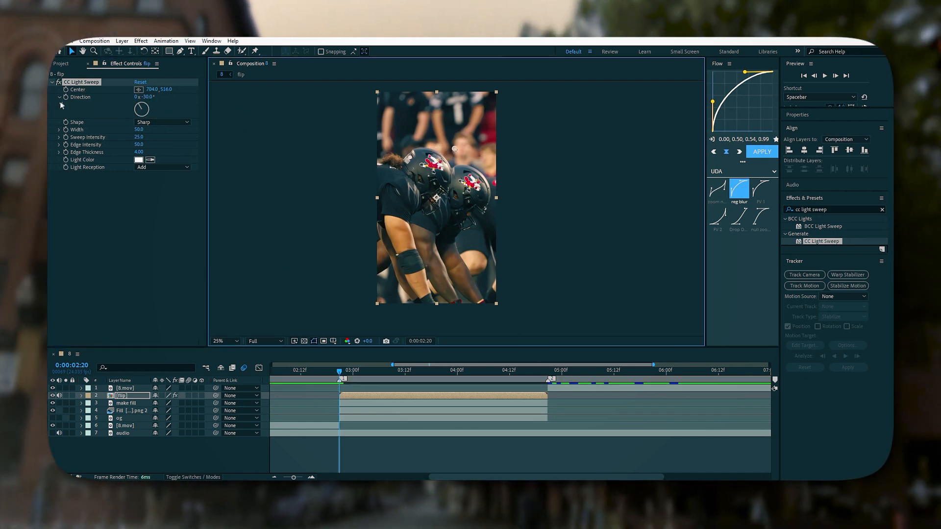
left_click_drag(339, 372, 544, 371)
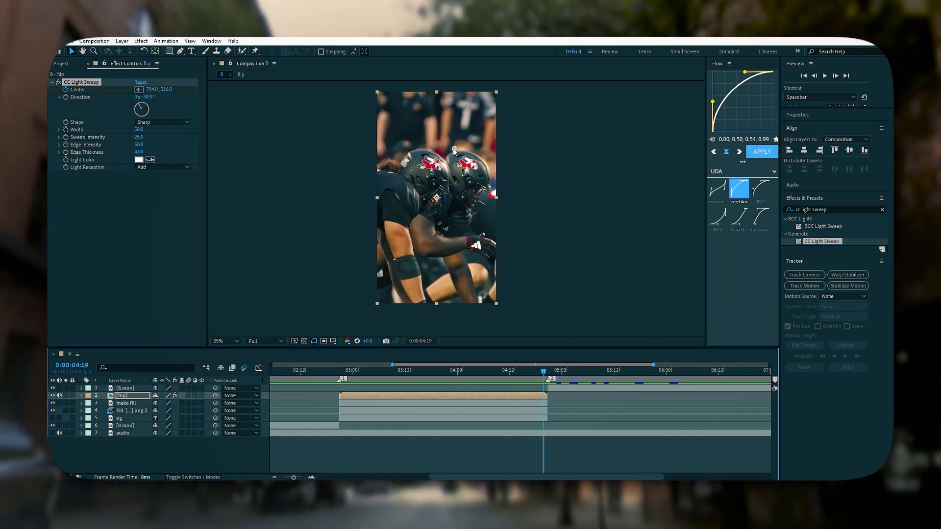
left_click_drag(452, 147, 418, 180)
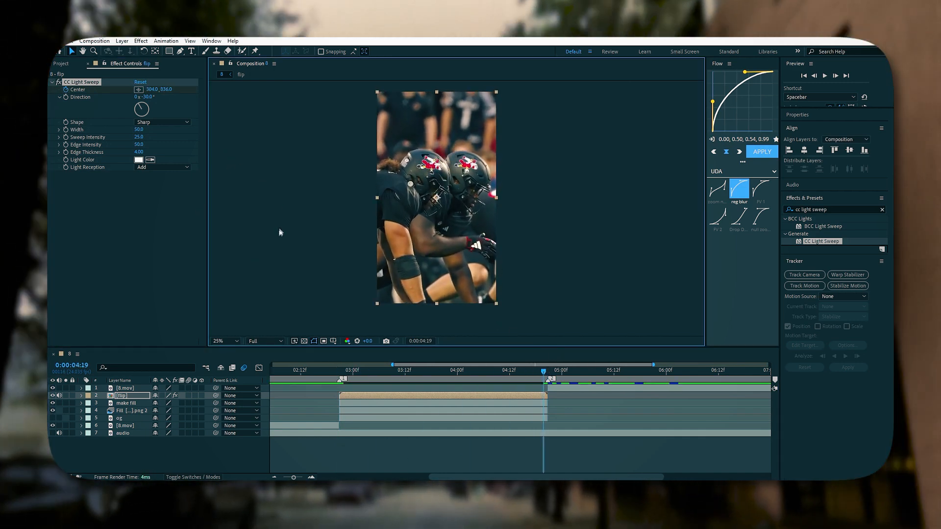
Easy ease the light sweep's center keyframes, apply the 0.11, 0.53, 0.91, 0.44 Flow curve, and check the sweep around 0:00:03:21.
key("u")
left_click_drag(562, 424, 335, 401)
key("F9")
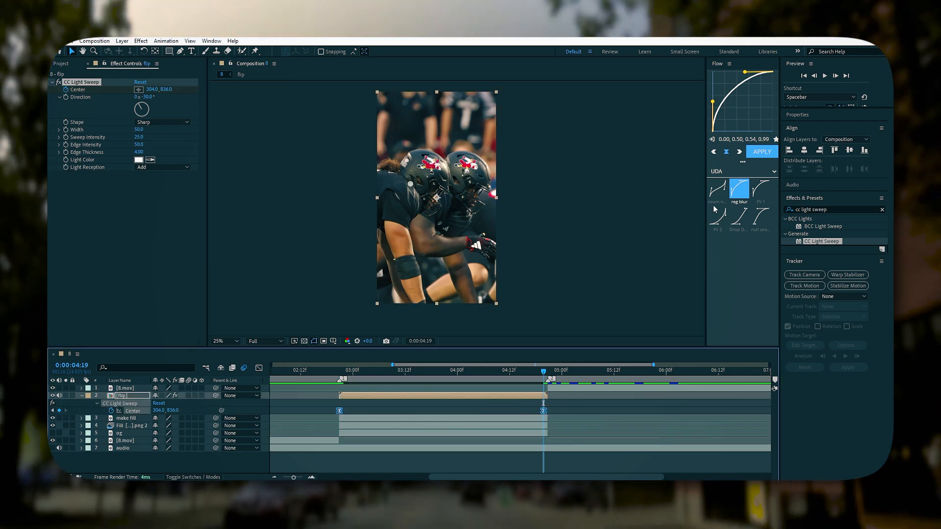
left_click(718, 189)
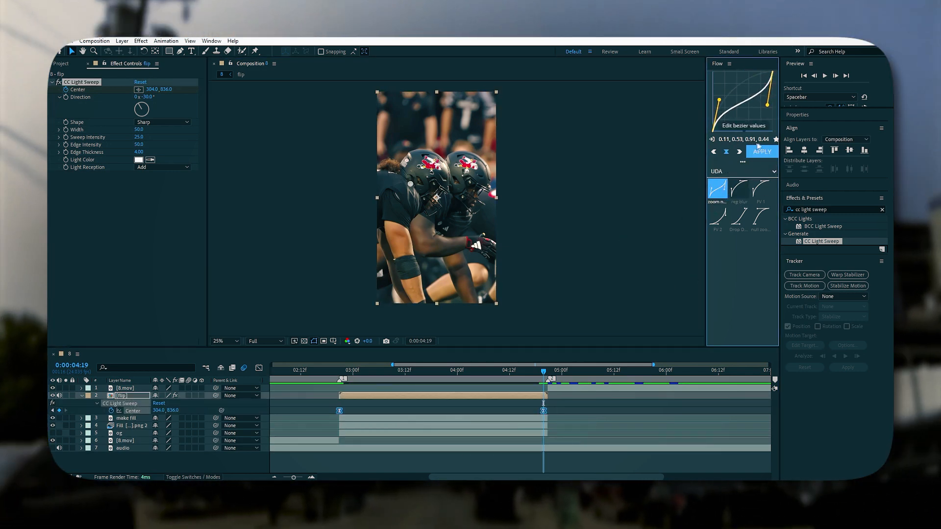
key("u")
key("space")
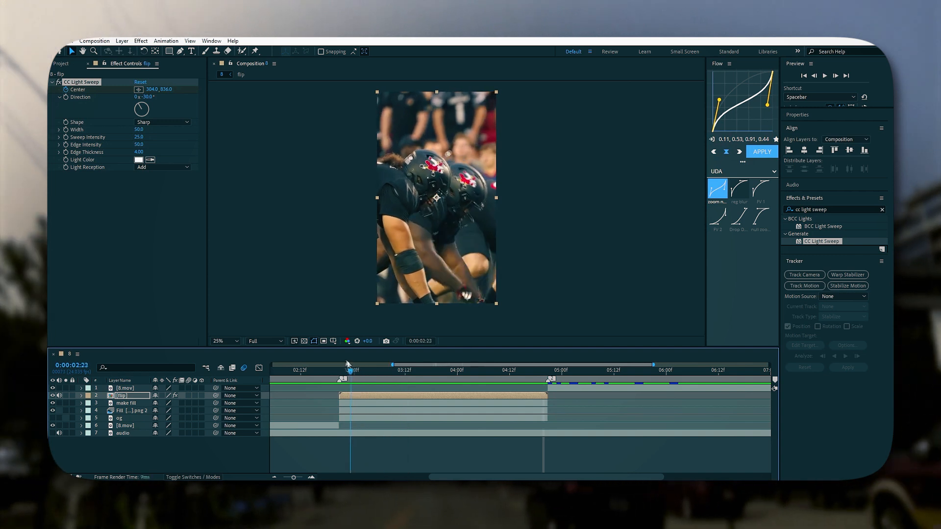
left_click_drag(448, 368, 442, 366)
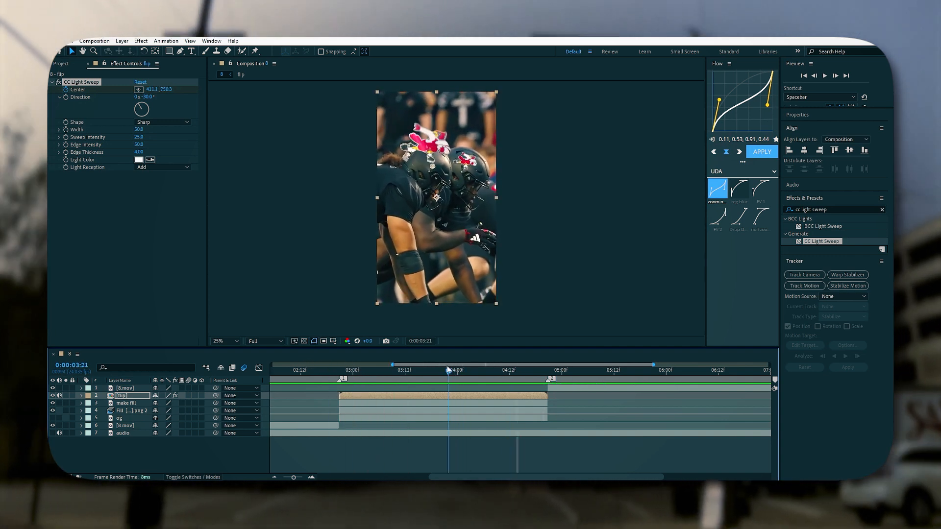
Set the light sweep's width to 25 and sweep intensity to 120, and try an edge intensity of 0.
key("u")
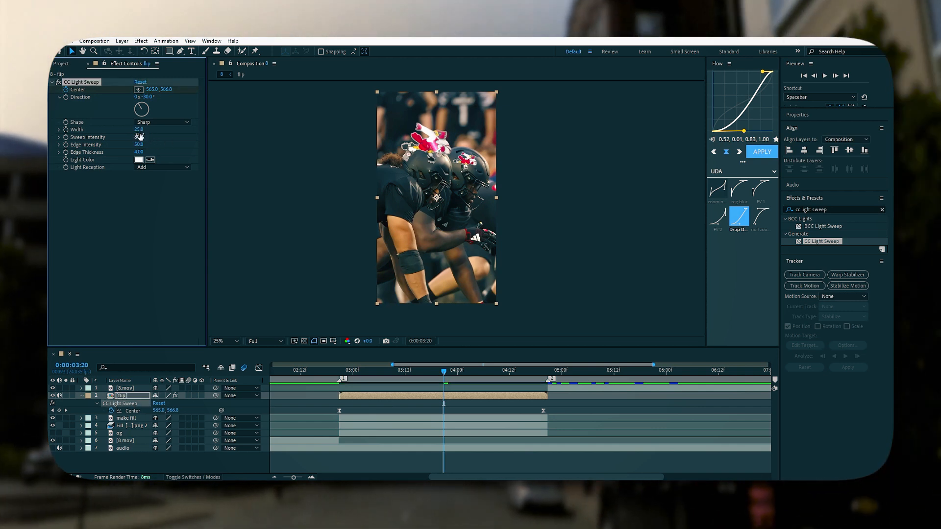
key("Return")
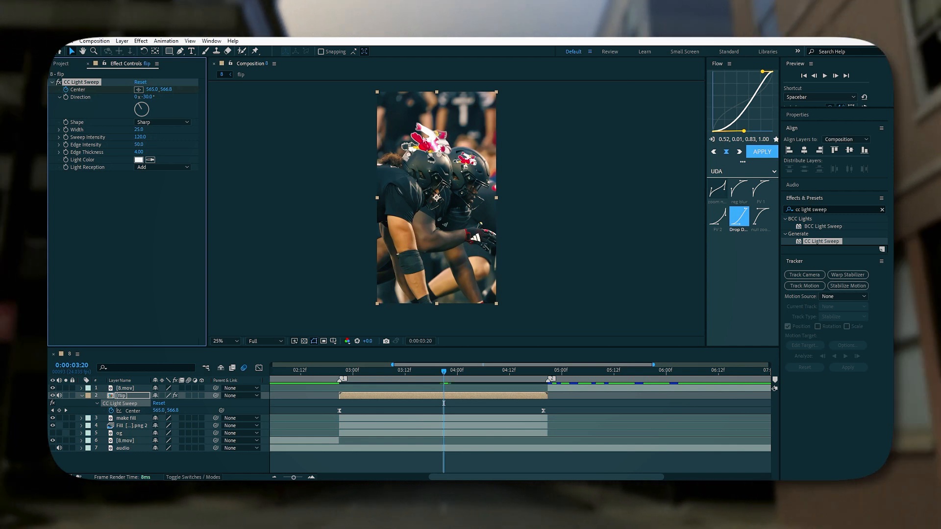
left_click_drag(141, 145, 104, 145)
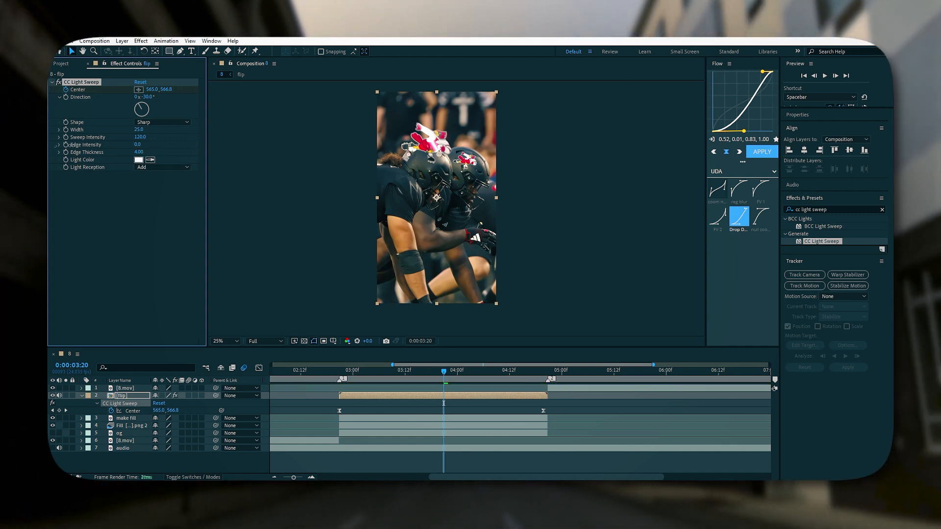
key("ctrl+z")
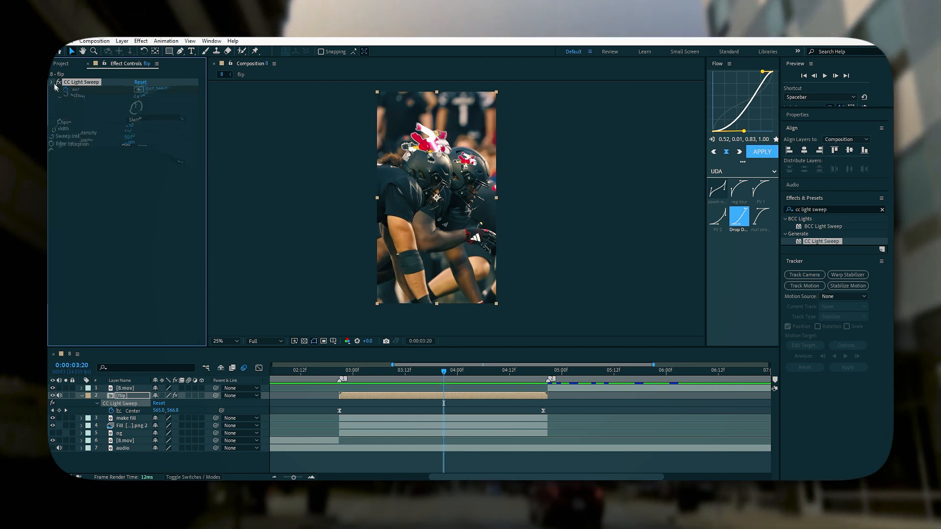
Preview the logo flip with the light sweep and the clip that follows it.
left_click_drag(443, 375, 308, 361)
key("space")
left_click_drag(574, 371, 572, 367)
key("space")
key("space")
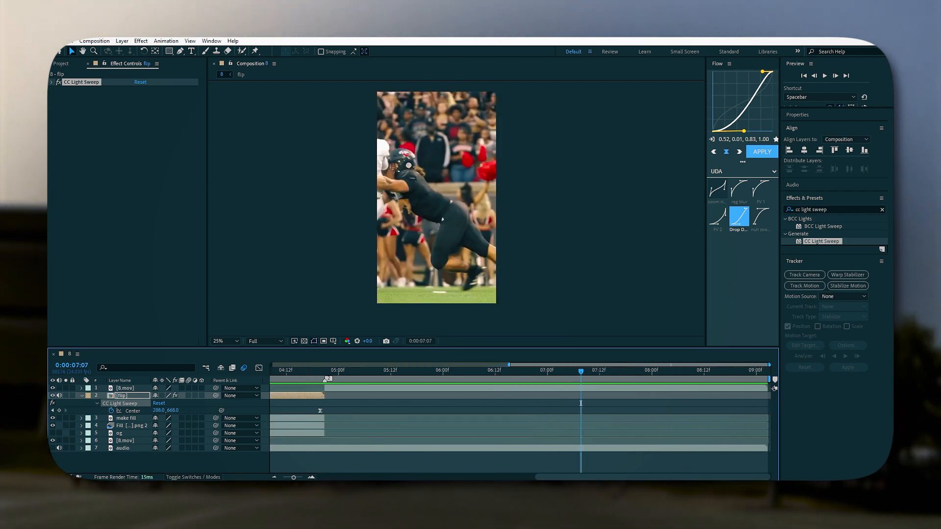
Pre-compose the flip, make fill, Fill and og layers together as Pre-comp 1 and play the composition from the start.
key("u")
key("minus")
left_click_drag(676, 373, 423, 373)
left_click(454, 420, "shift")
key("ctrl+shift+c")
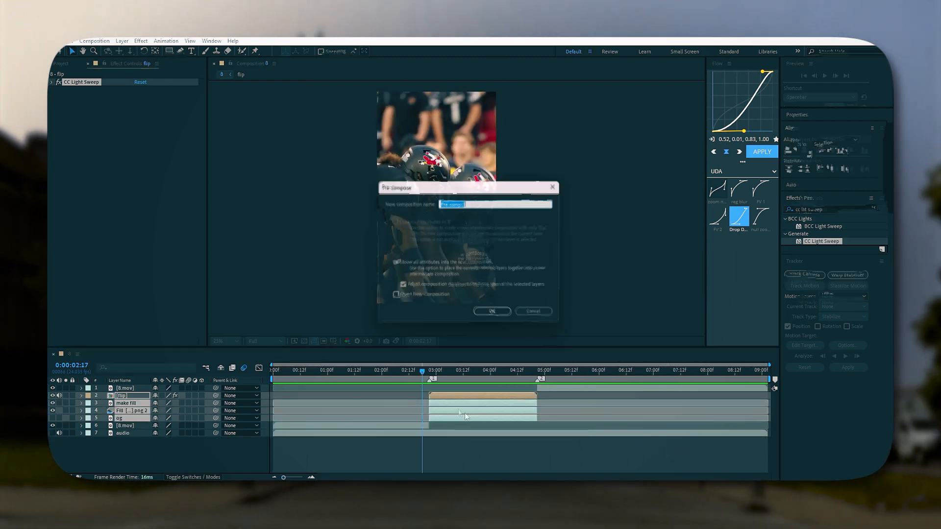
left_click(501, 315)
left_click_drag(425, 372, 273, 373)
key("space")
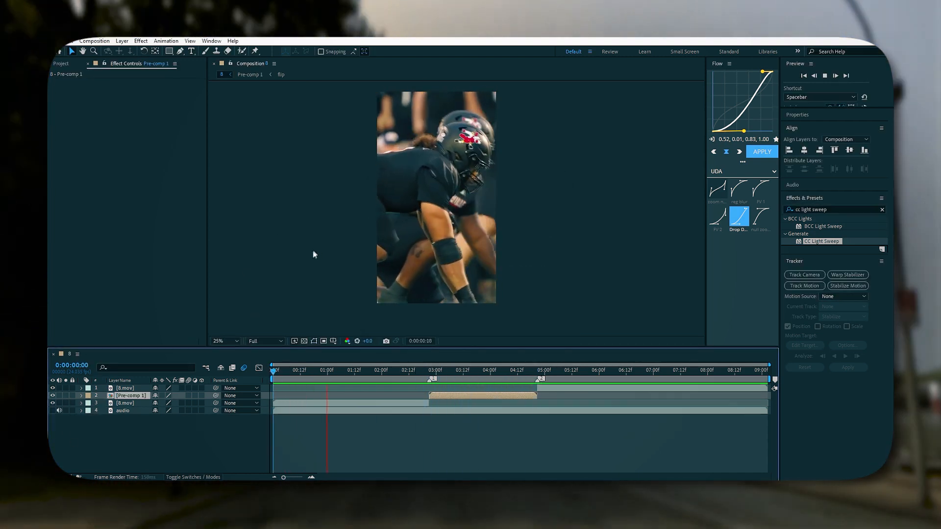
Add a null object above Pre-comp 1 and trim it to the pre-comp's duration, starting at 0:00:02:20.
left_click(436, 373)
key("ctrl+alt+shift+y")
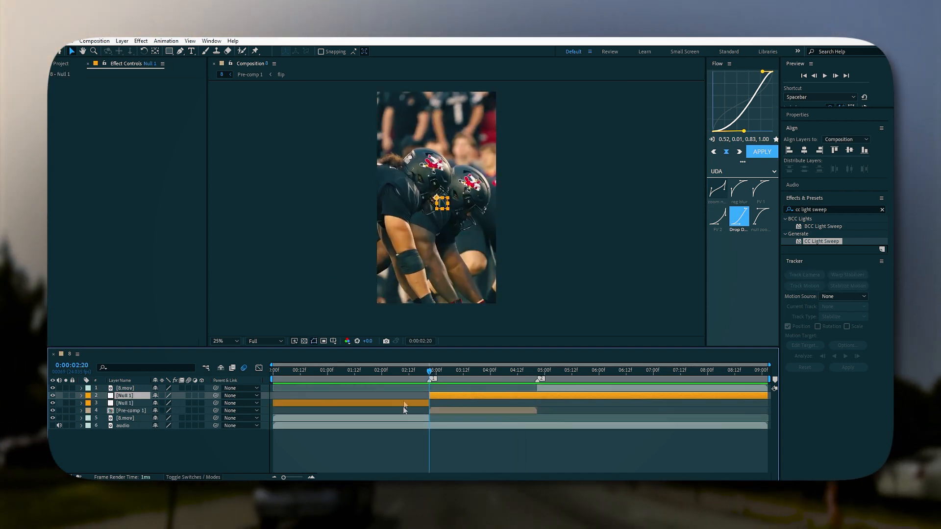
left_click(470, 374)
mouse_move(479, 376)
left_mouse_down()
mouse_move(539, 376)
mouse_move(430, 374)
left_mouse_up()
left_click(551, 396)
key("ctrl+shift+d")
key("Delete")
Place Null 1 over the raised helmet logo at about 500, 392 and parent Pre-comp 1 to it, with motion blur on both.
left_click(436, 198)
left_click_drag(436, 199, 429, 158)
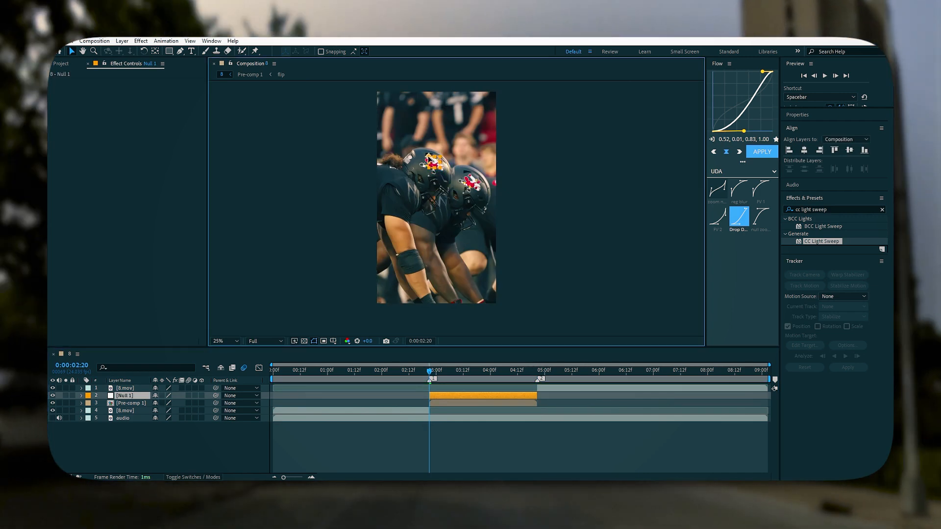
left_click_drag(431, 374, 486, 370)
left_click_drag(428, 157, 429, 144)
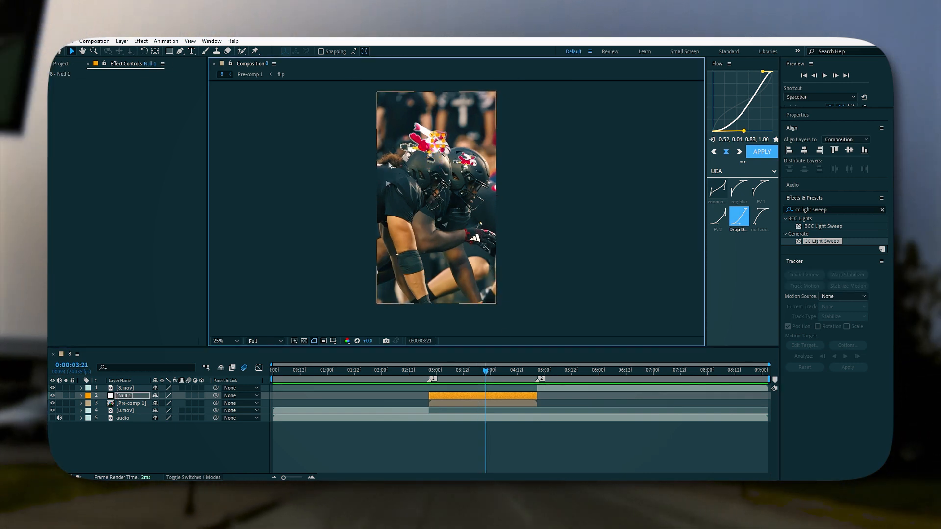
left_click_drag(483, 372, 430, 370)
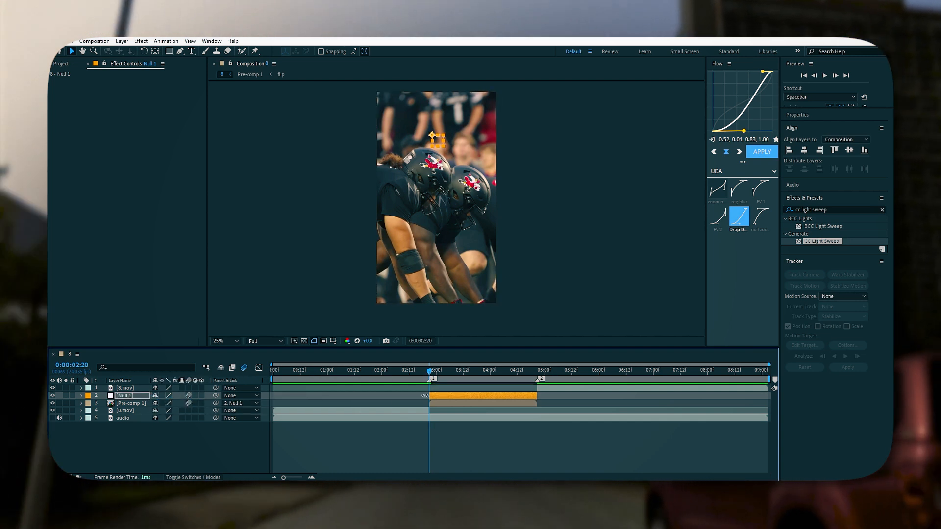
Keyframe Null 1's unchanged position, scale and rotation at 0:00:02:20 and 0:00:04:19.
left_click(82, 396)
left_click(90, 403)
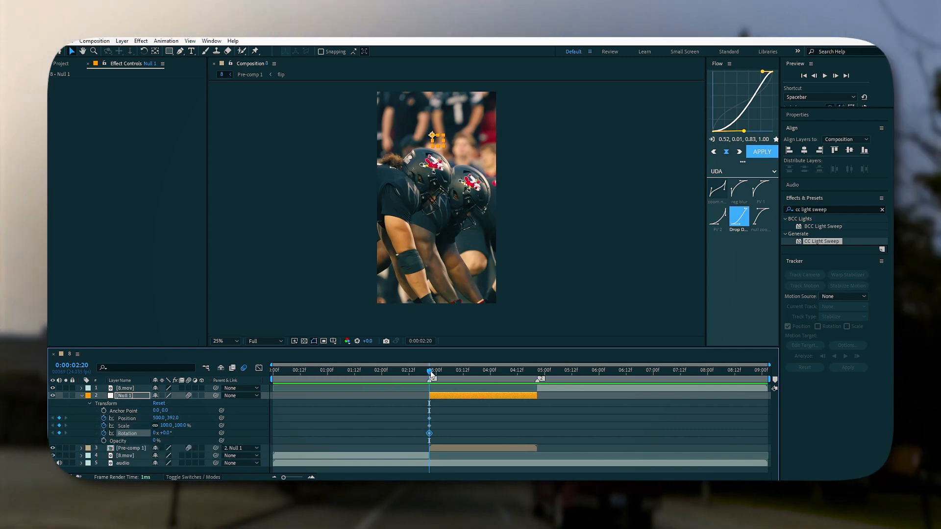
left_click_drag(431, 374, 536, 376)
left_click_drag(59, 433, 59, 418)
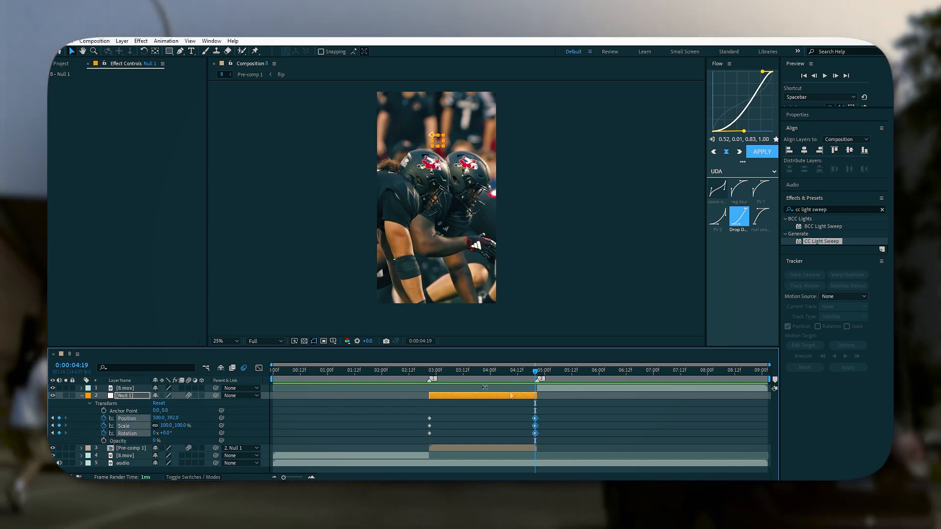
Keyframe Null 1's scale at 140% at 0:00:03:20 and show the title/action safe guides.
left_click_drag(535, 374, 483, 371)
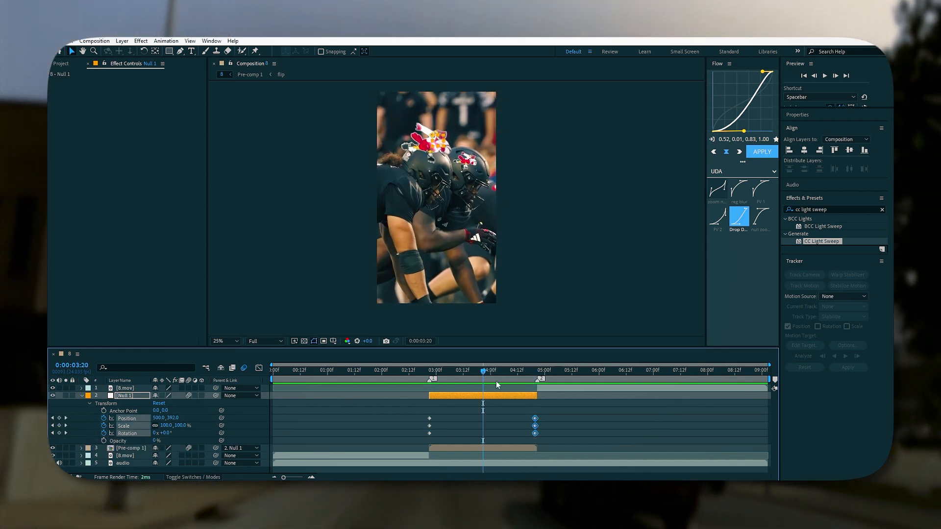
left_click(205, 435)
left_click_drag(184, 430, 204, 425)
type("40")
key("Return")
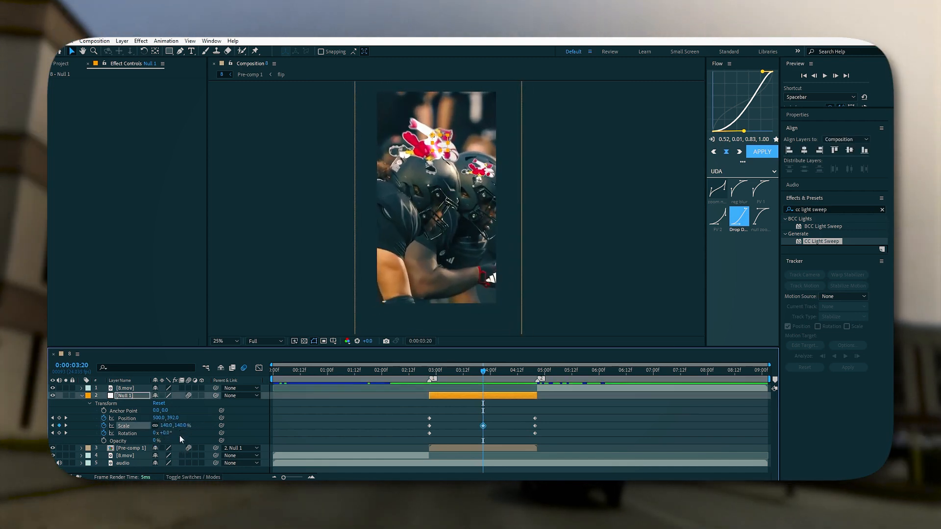
left_click(333, 341)
left_click(366, 353)
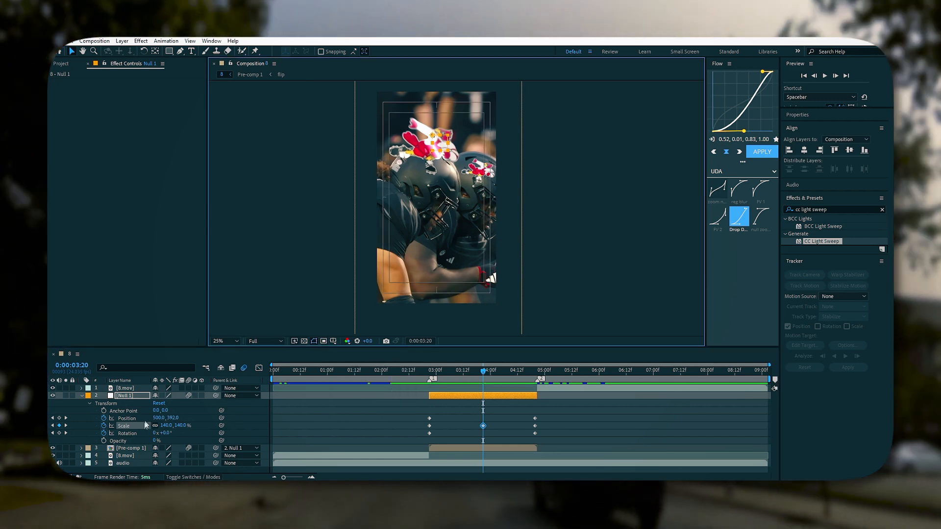
At 0:00:03:20, set Null 1's position to 580, 619 and its rotation to -10°.
left_click_drag(159, 419, 238, 455)
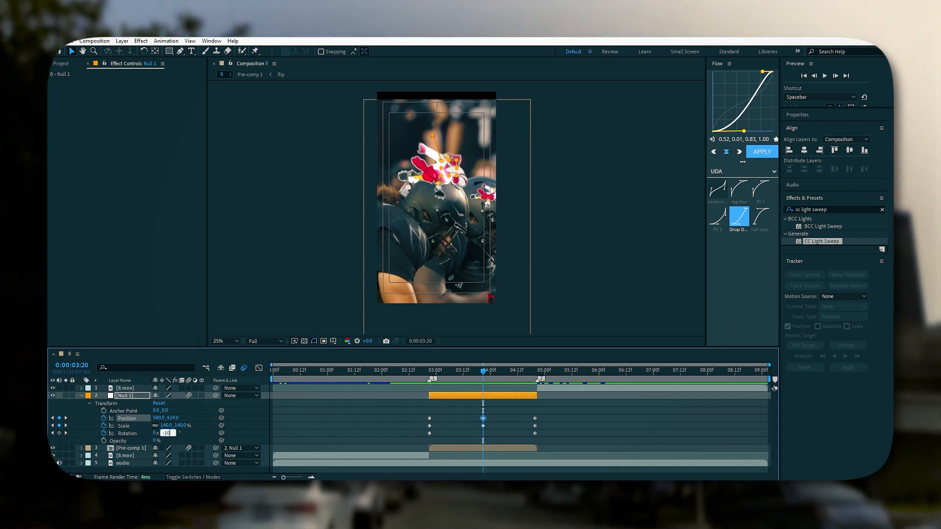
type("-10")
key("Return")
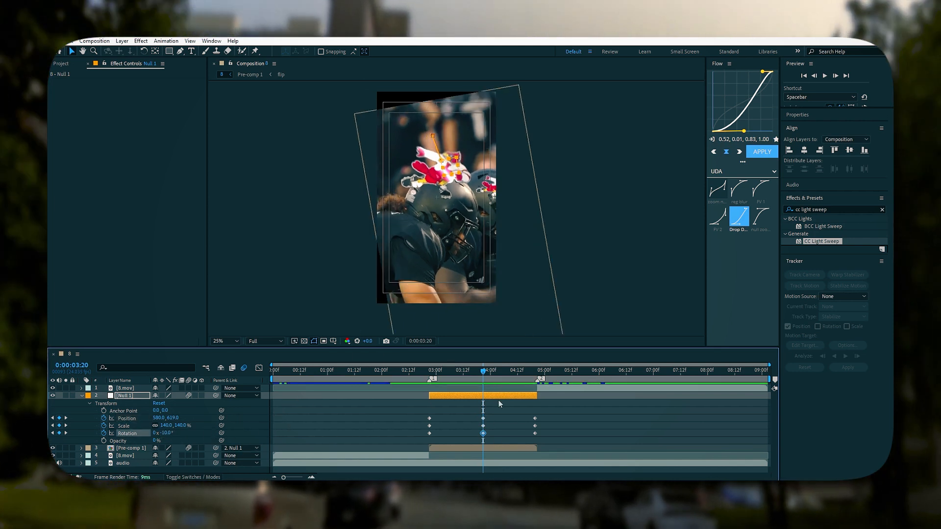
Apply Motion Tile to Pre-comp 1 with output width and height of 250 and Mirror Edges on.
left_click(486, 448)
left_click(833, 209)
type("motion tile")
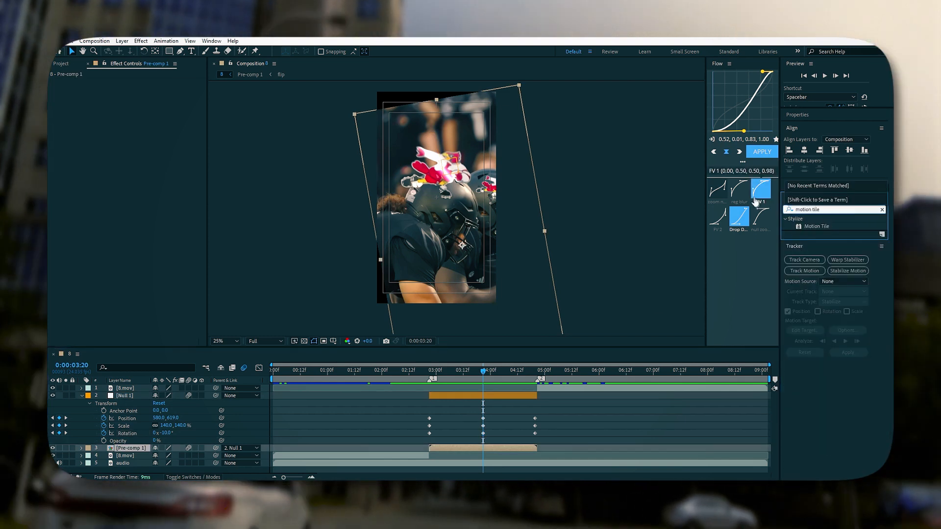
left_click_drag(817, 226, 137, 118)
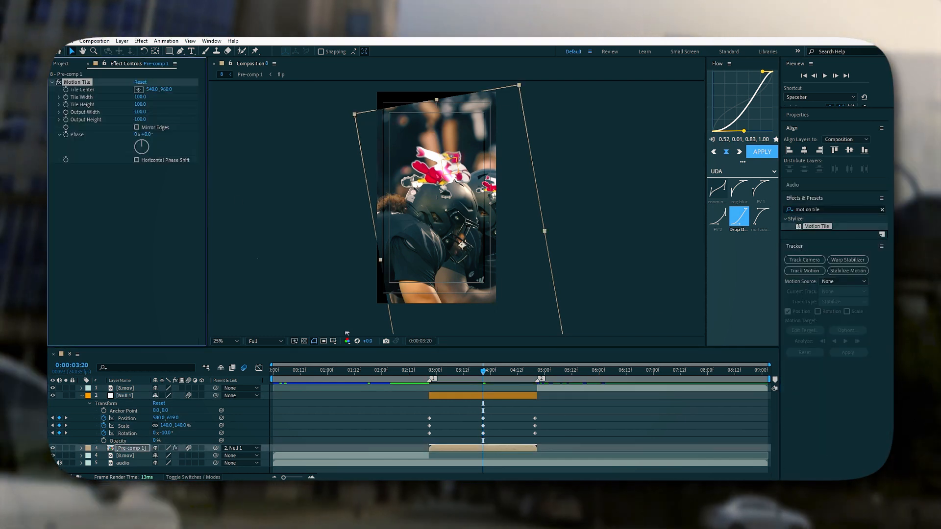
left_click(140, 112)
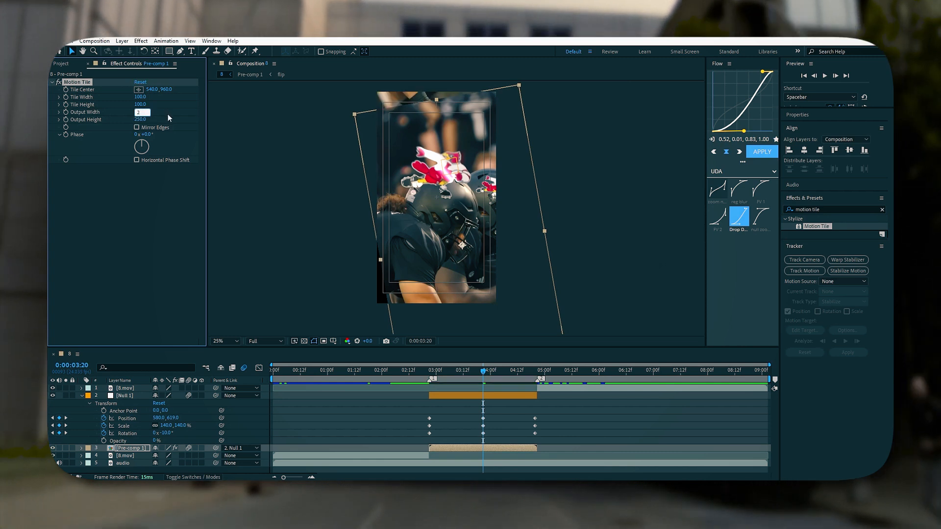
type("250")
left_click(137, 127)
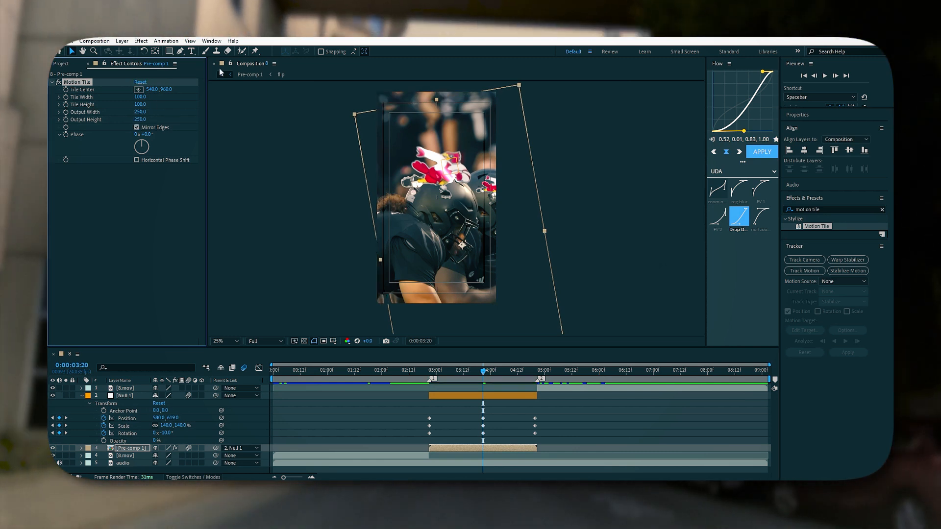
left_click(52, 82)
Undo a trial change to Null 1's position and apply Easy Ease to all of its transform keyframes.
left_click_drag(158, 420, 132, 425)
key("ctrl+z")
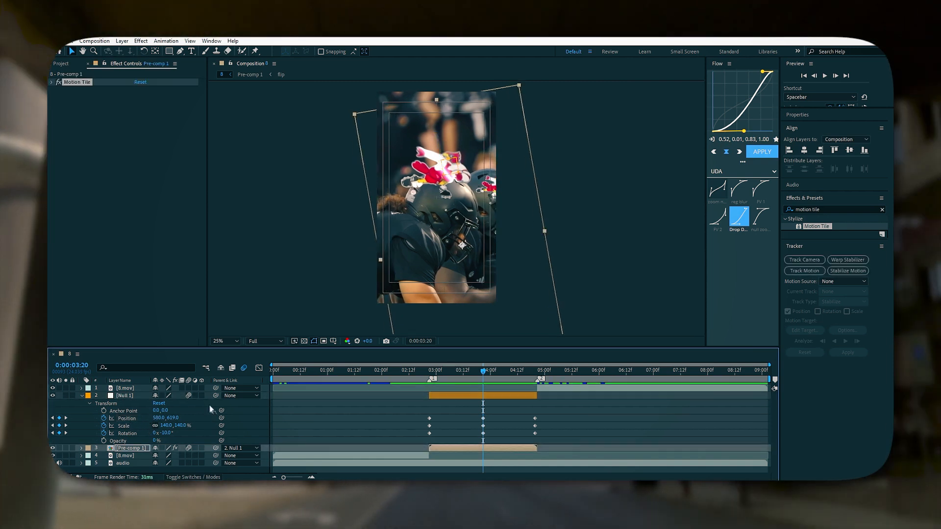
left_click_drag(549, 412, 423, 438)
key("F9")
left_click(540, 415)
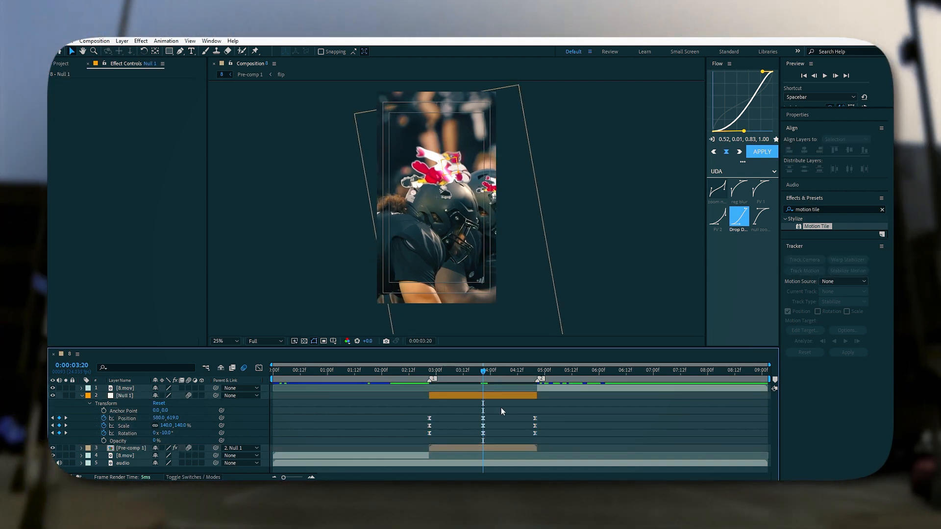
Reshape Null 1's speed curves to build slowly to a sharp peak before 0:00:03:20, with a quick start and long ease-out after it.
left_click_drag(501, 409, 423, 421)
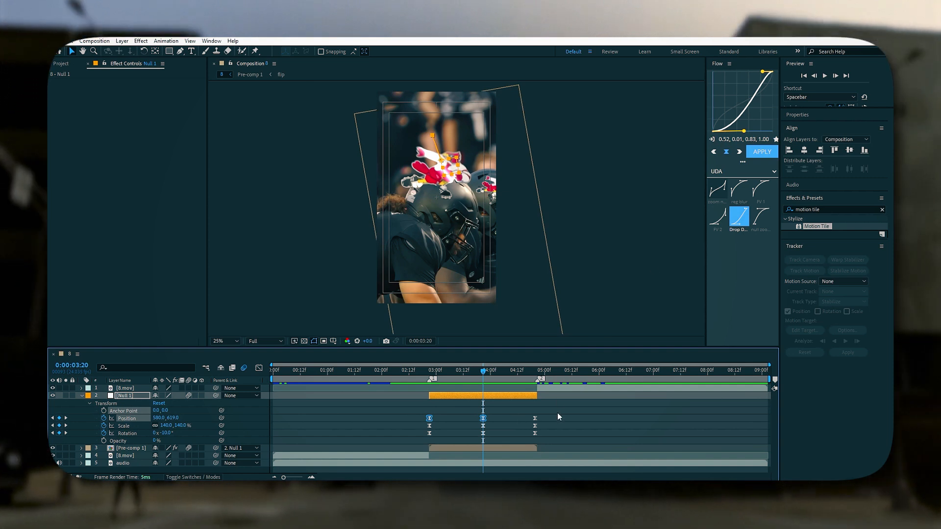
key("shift+F3")
left_click_drag(436, 435, 455, 446)
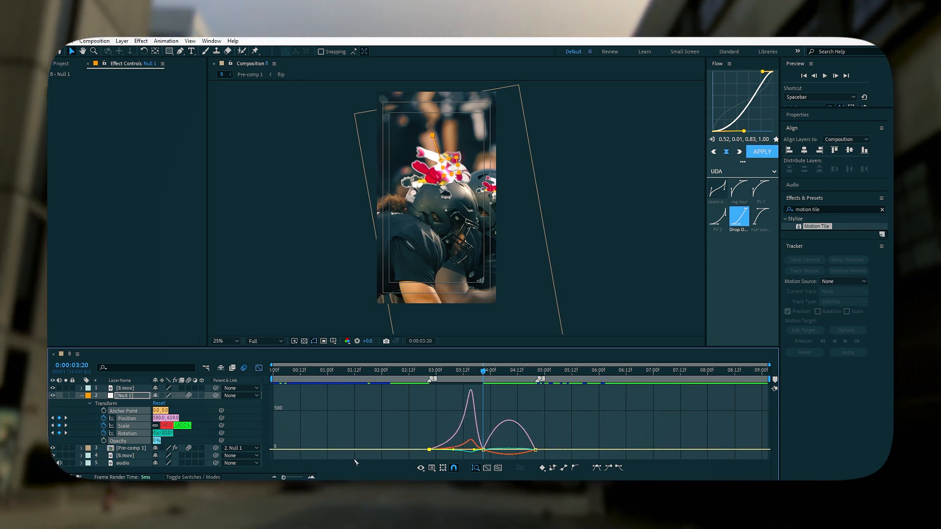
scroll(448, 459, "up", 4)
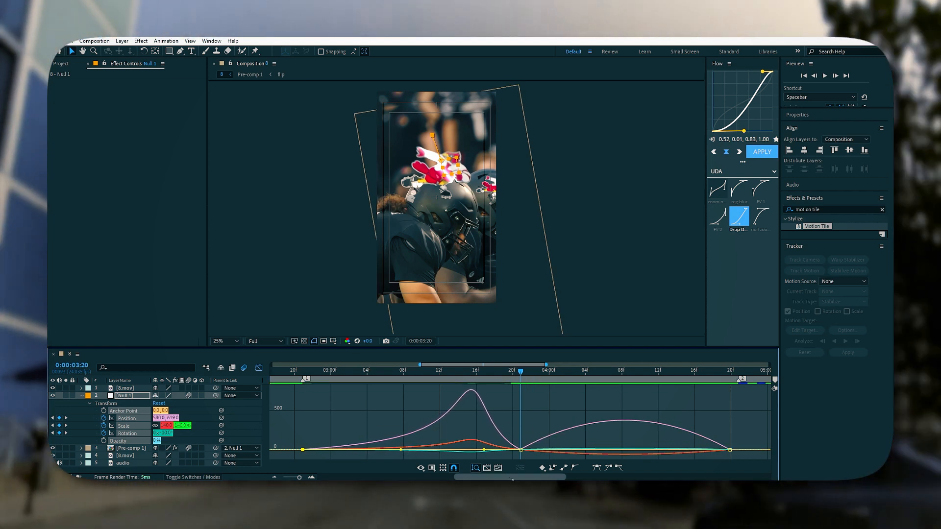
left_click_drag(512, 479, 546, 480)
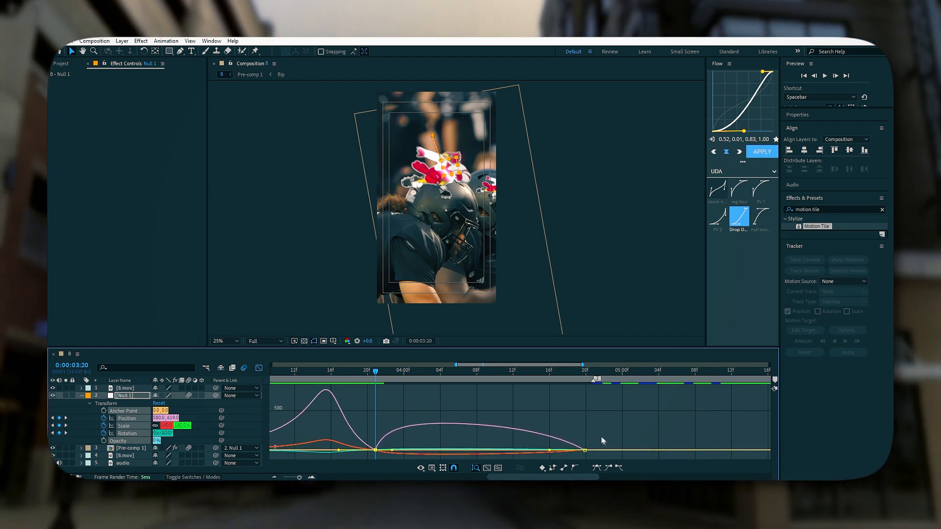
left_click_drag(516, 447, 511, 447)
left_click(259, 368)
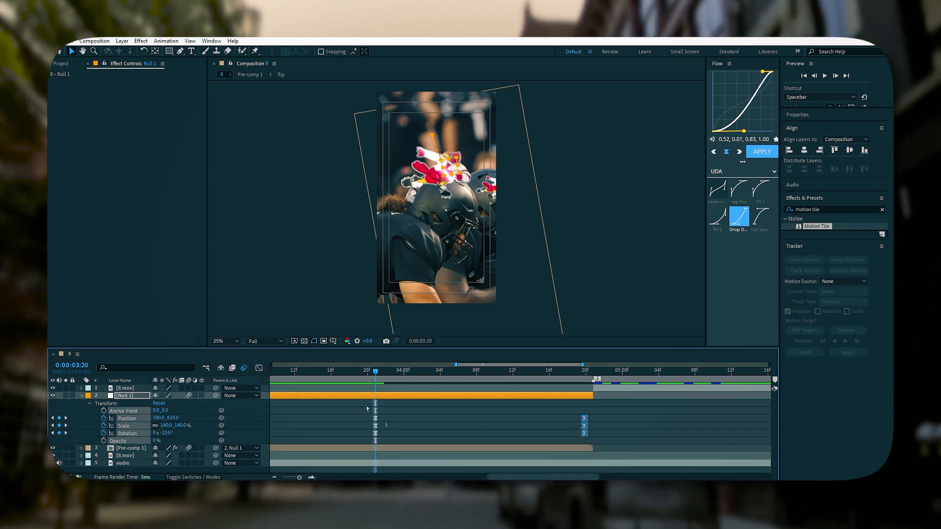
Collapse Null 1's properties and preview the composition from the beginning.
key("u")
key("u")
left_click_drag(299, 477, 288, 478)
left_click_drag(520, 371, 269, 381)
key("space")
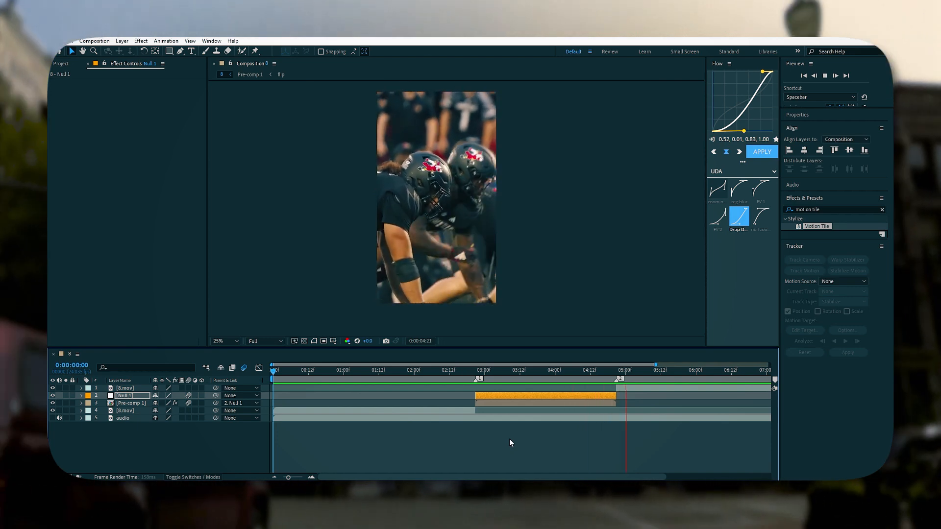
Open Pre-comp 1 at 0:00:02:20 and toggle the visibility of the flip and 8.mov layers to check their content.
left_click(476, 371)
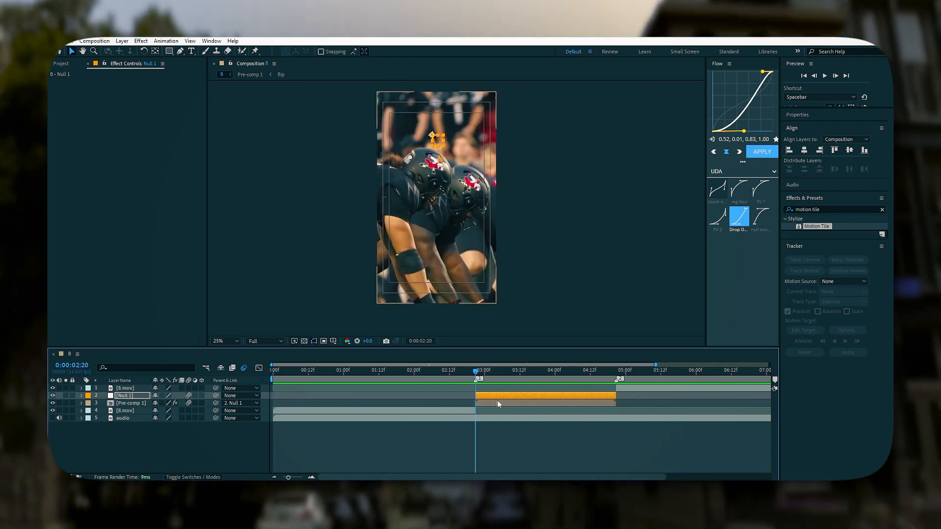
double_click(505, 405)
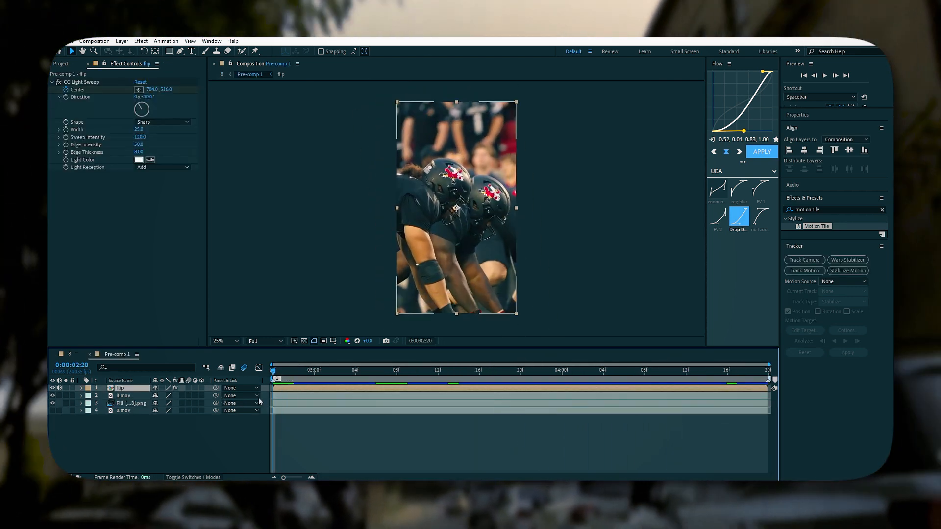
left_click(53, 388)
left_click(52, 396)
left_click(52, 396)
left_click(52, 396)
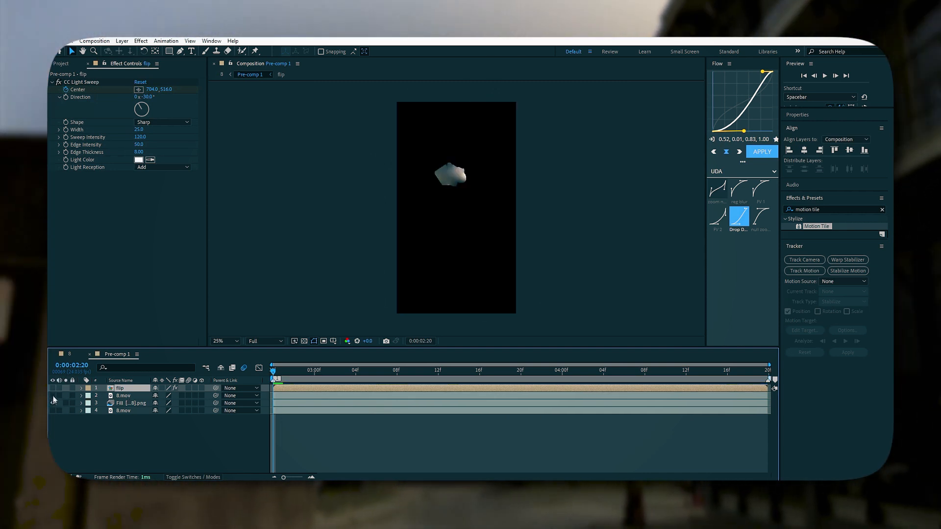
left_click(52, 396)
left_click(53, 388)
Pre-compose the upper 8.mov layer and the Fill layer together as Pre-comp 2.
left_click(125, 395)
left_click(131, 402, "shift")
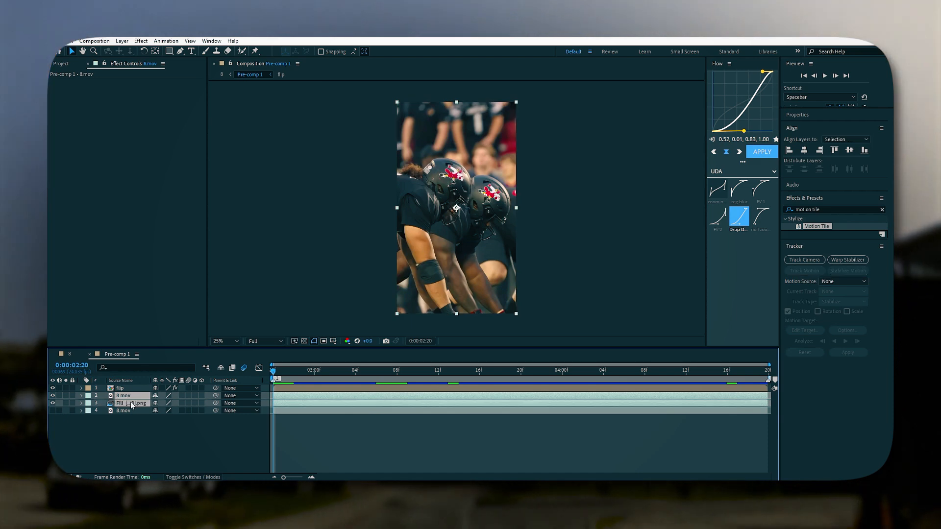
key("ctrl+shift+c")
left_click(489, 313)
mouse_move(273, 374)
left_mouse_down()
mouse_move(501, 377)
mouse_move(272, 374)
left_mouse_up()
Apply Find Edges to Pre-comp 2, turn on Invert and show the frame at 0:00:03:20.
left_click_drag(826, 210, 761, 211)
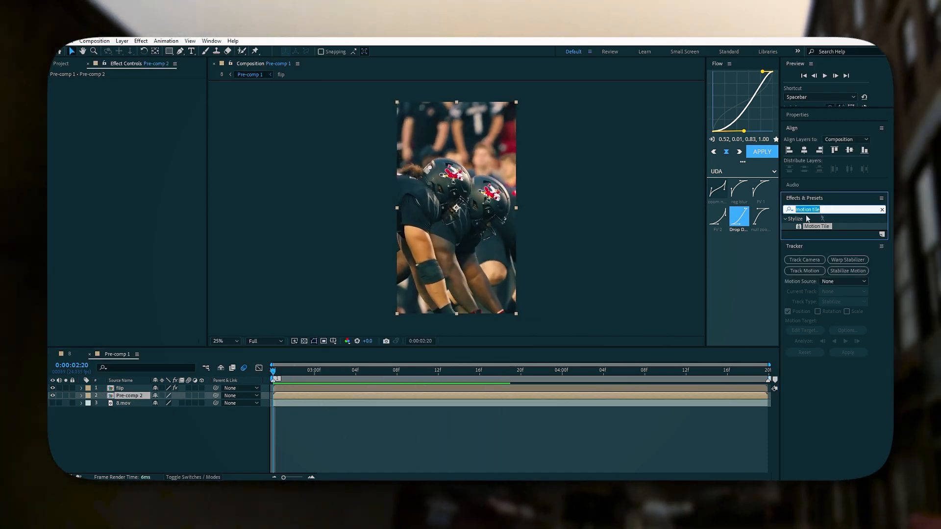
type("find edges")
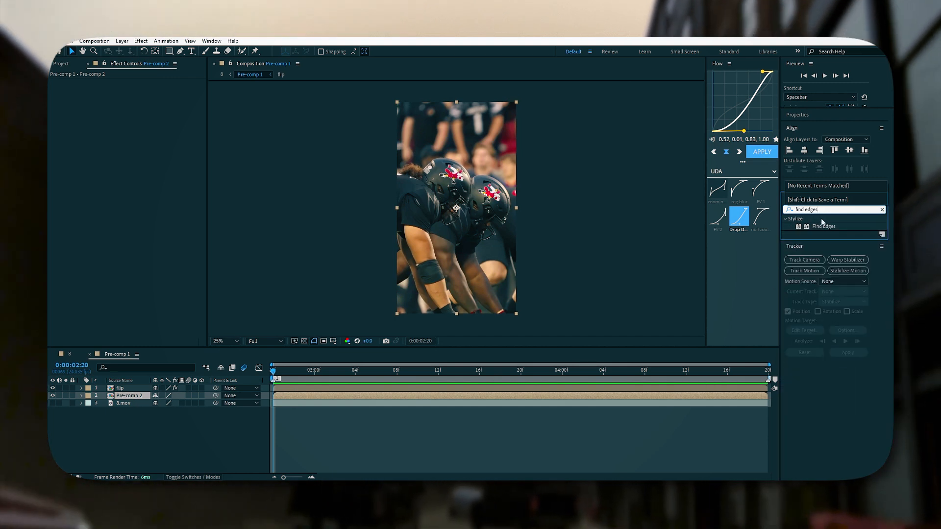
left_click_drag(296, 397, 588, 365)
left_click_drag(267, 362, 528, 372)
left_click(136, 90)
Apply Tint to Pre-comp 2 and map white to the yellow FDB913.
left_click(810, 209)
type("tint")
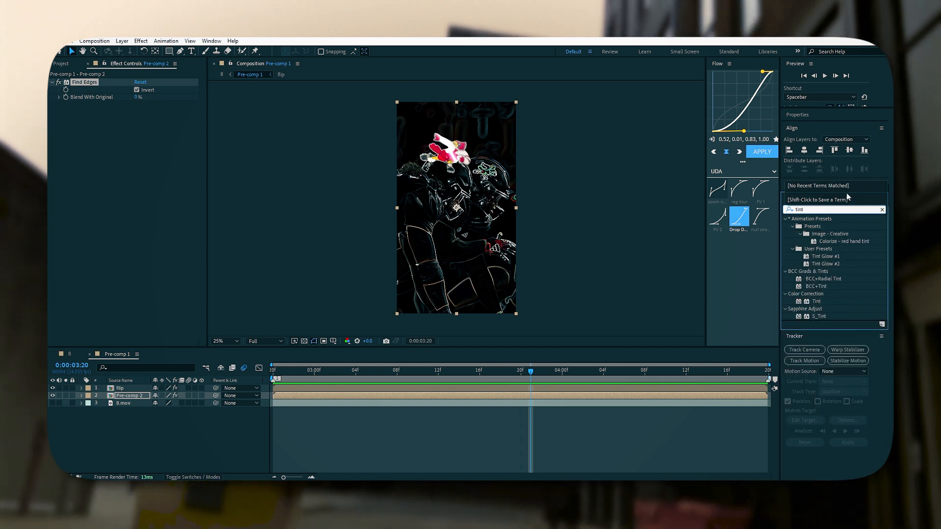
left_click_drag(816, 302, 554, 391)
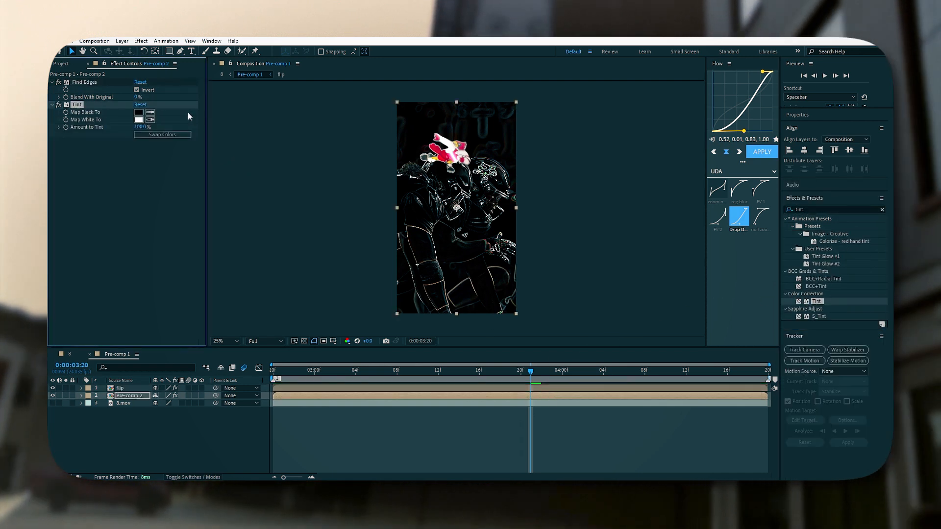
left_click(138, 119)
left_click(261, 158)
left_click_drag(271, 264, 271, 251)
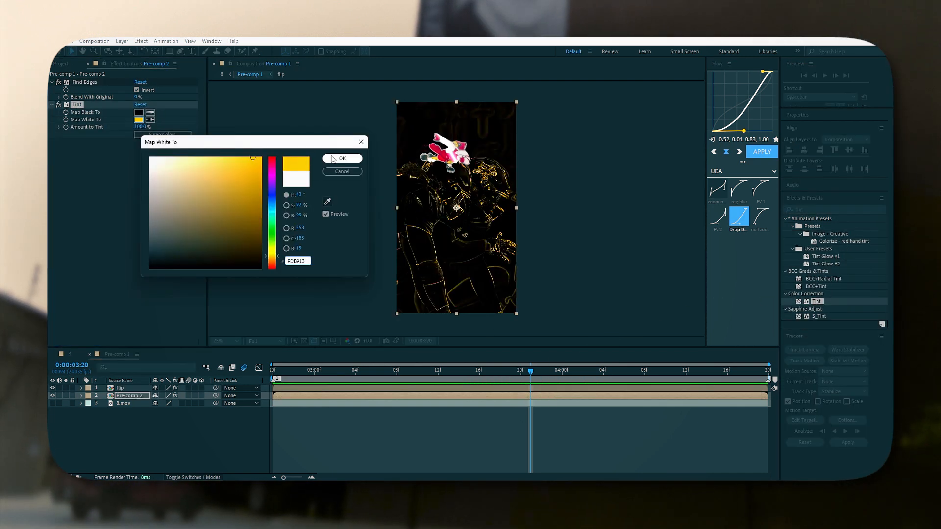
left_click(342, 158)
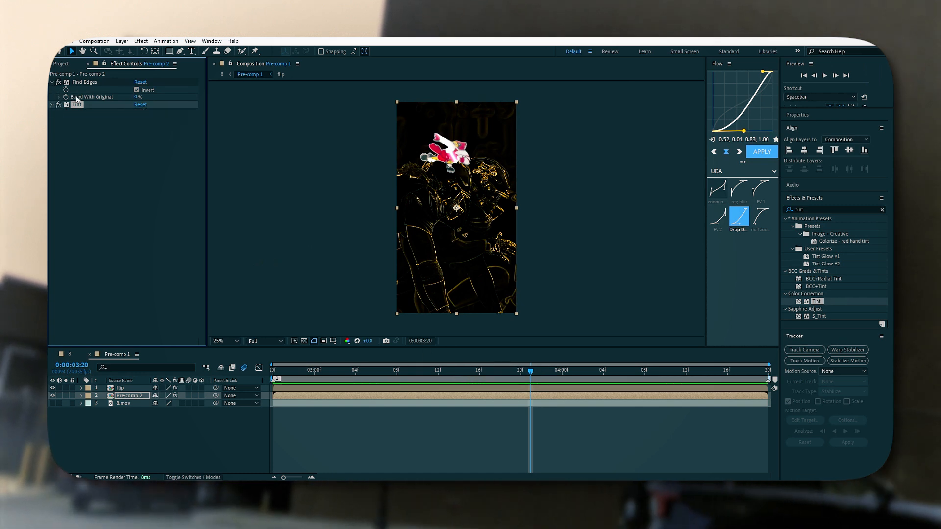
Keyframe Find Edges' Blend With Original at 100% at 0:00:02:20, 0% at 0:00:03:20 and 100% at 0:00:04:18.
left_click(84, 82)
left_click(301, 370)
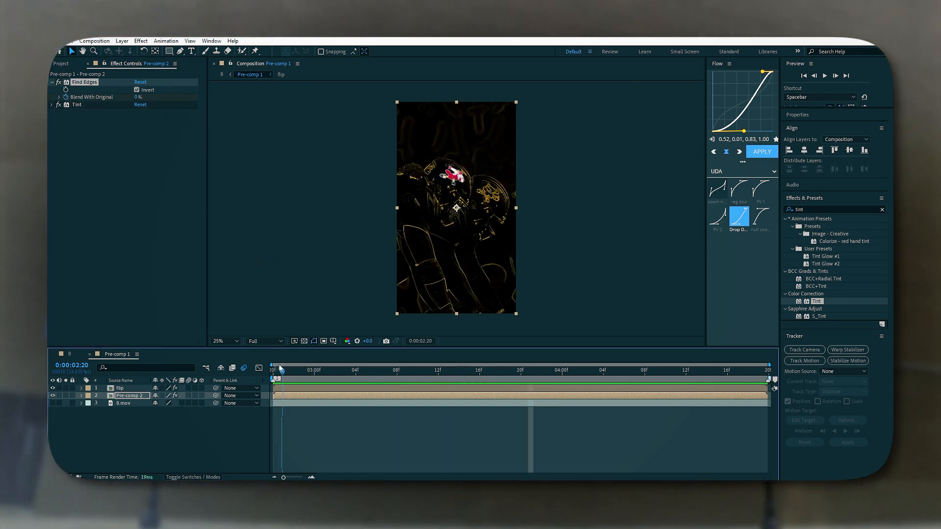
left_click_drag(137, 97, 193, 98)
left_click_drag(309, 371, 758, 373)
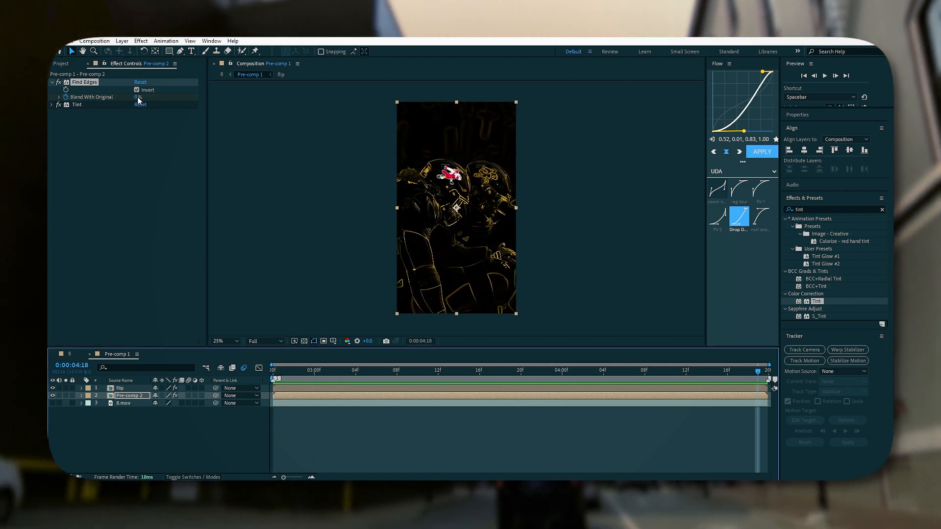
left_click_drag(138, 97, 176, 98)
left_click(489, 371)
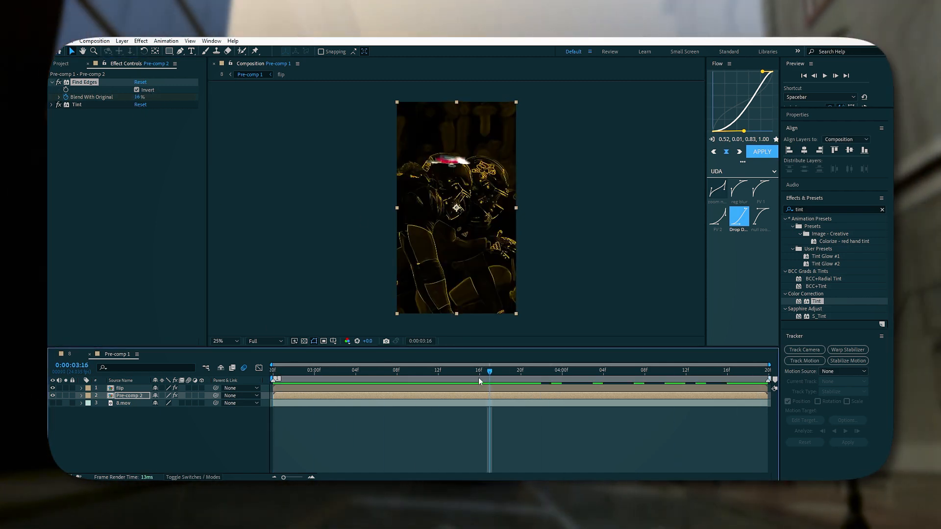
key("u")
left_click_drag(490, 372, 531, 373)
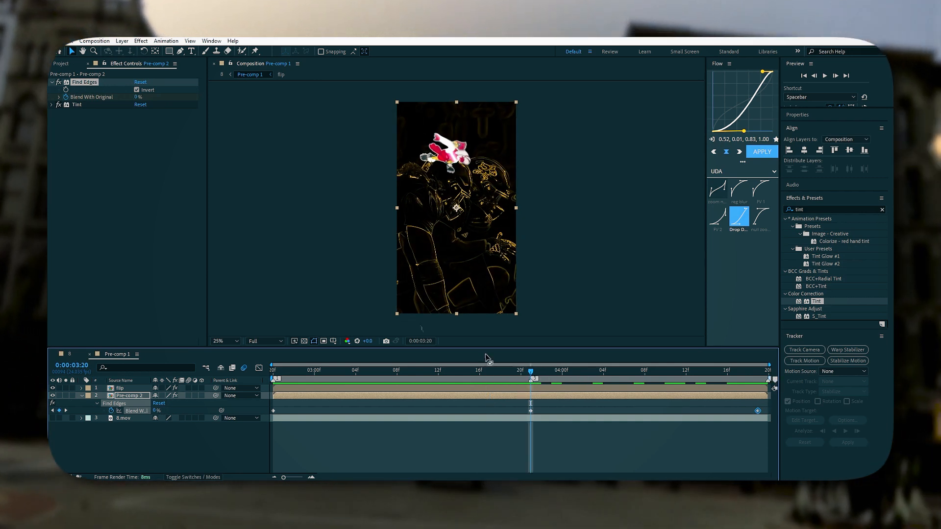
Keyframe Tint's Amount to Tint at 100% at 0:00:03:20, and 0% at 0:00:02:20 and 0:00:04:18.
left_click(52, 105)
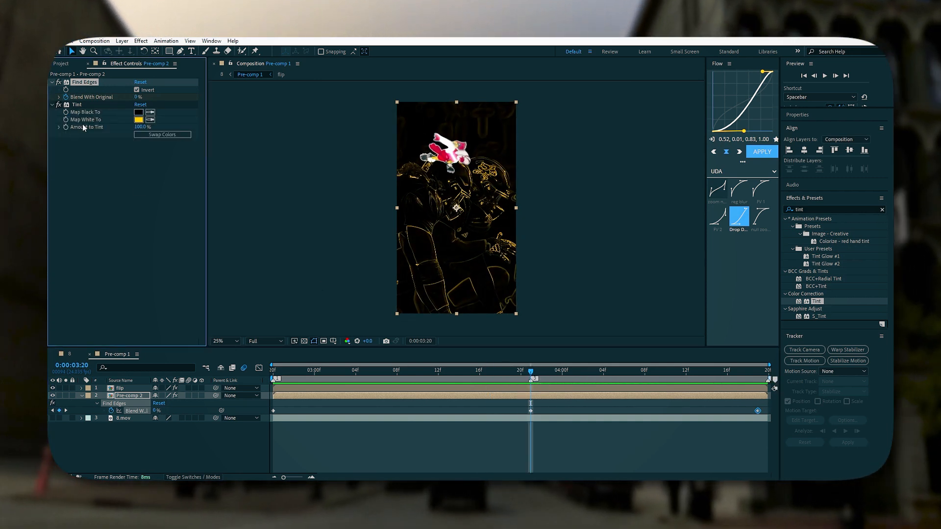
left_click(66, 128)
left_click_drag(368, 372, 771, 364)
type("0")
key("Return")
type("0")
key("Return")
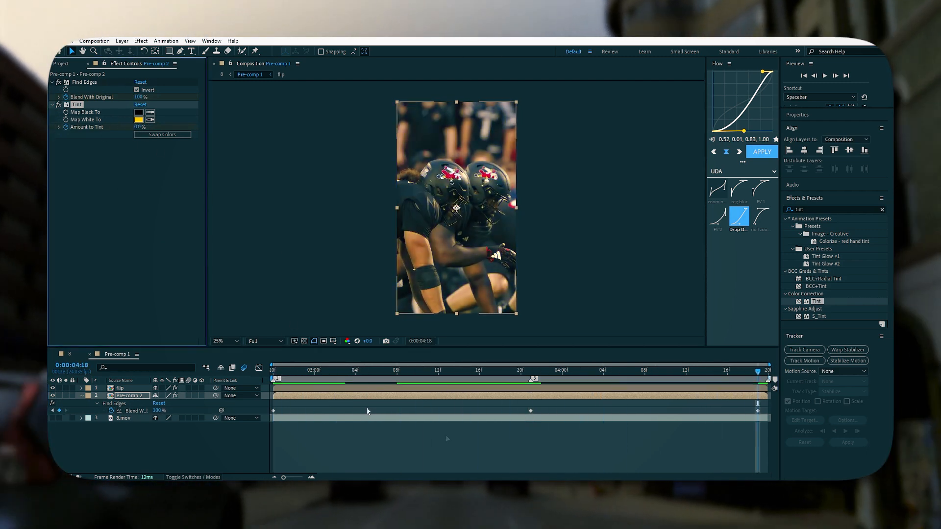
Reveal Pre-comp 2's modified effect properties and apply Easy Ease to all the Find Edges and Tint keyframes.
key("u")
key("u")
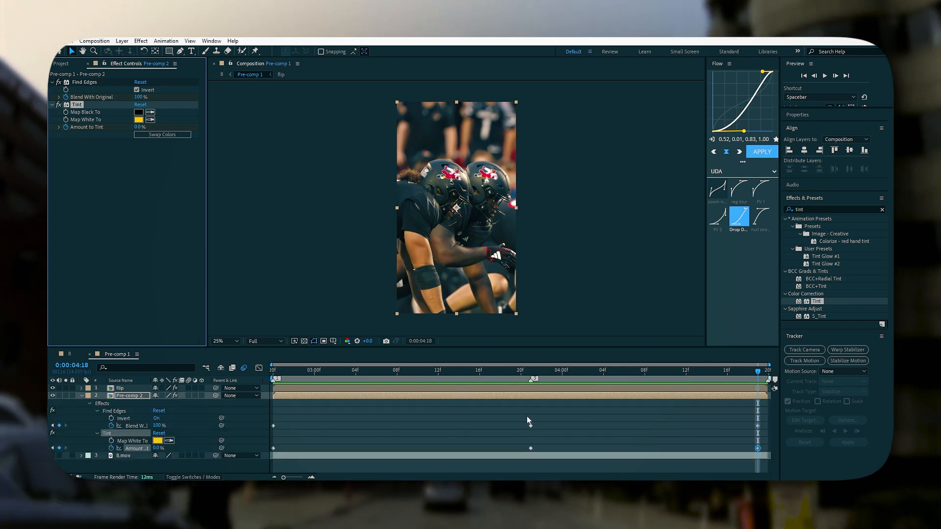
left_click_drag(768, 417, 264, 460)
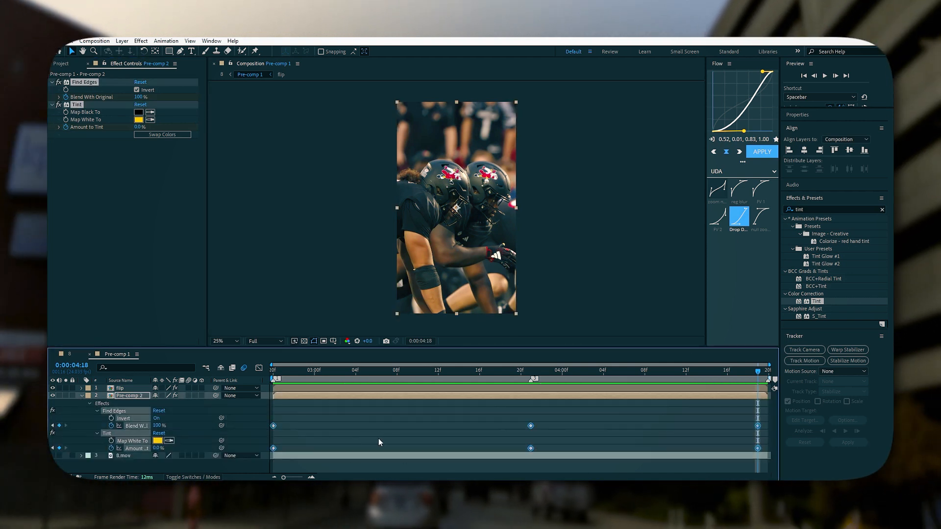
key("F9")
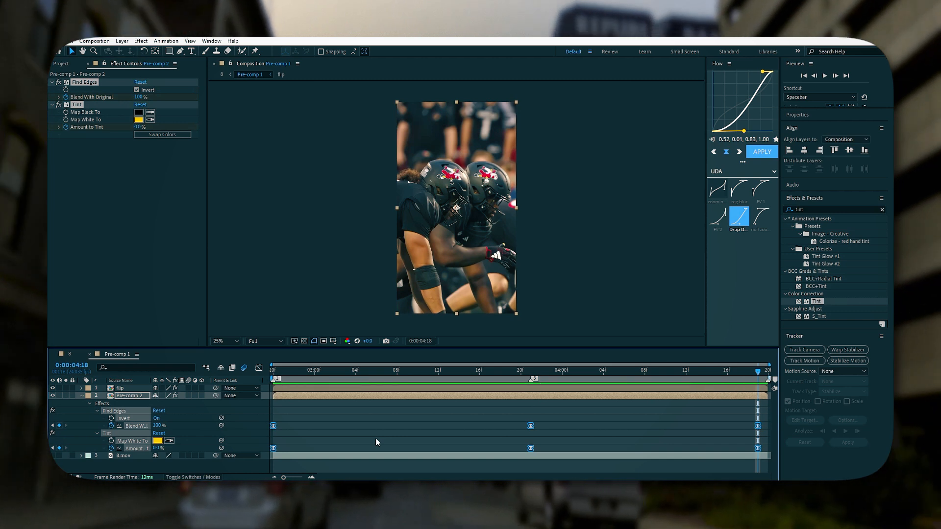
Reshape the Find Edges and Tint speed curves to peak just before 0:00:03:20 and ease out gradually toward 0:00:04:18.
left_click(259, 367)
left_click_drag(316, 422, 389, 422)
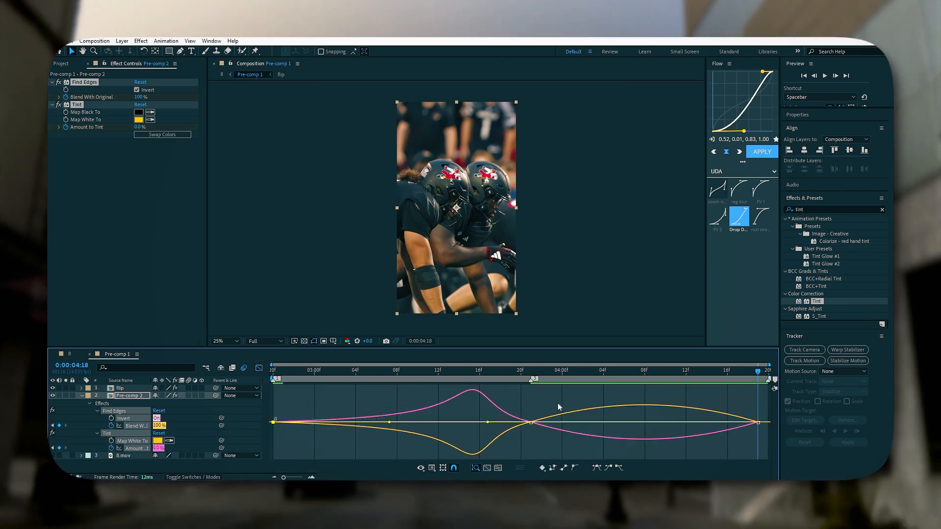
left_click(565, 425)
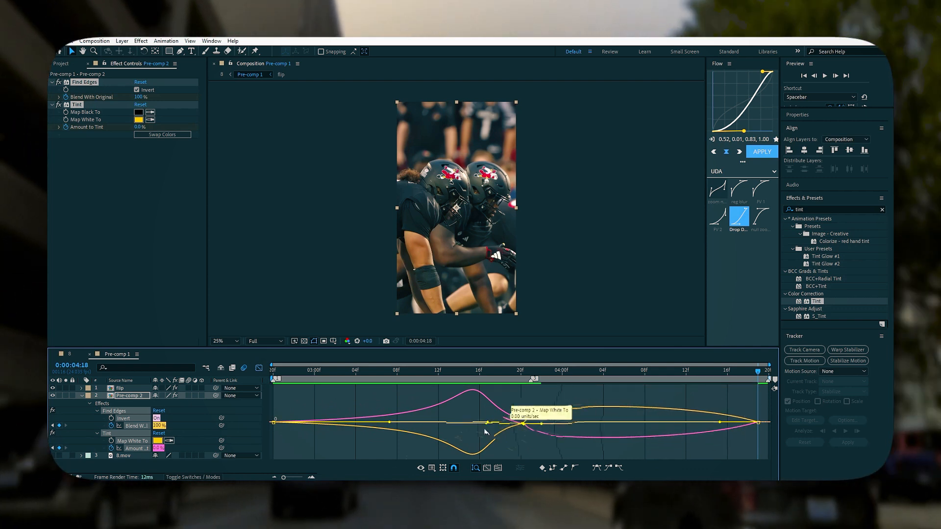
Set the Find Edges and Tint ease-in influence at 0:00:04:18 to about 71%, close the speed graph and preview the animation.
left_click_drag(721, 425, 679, 422)
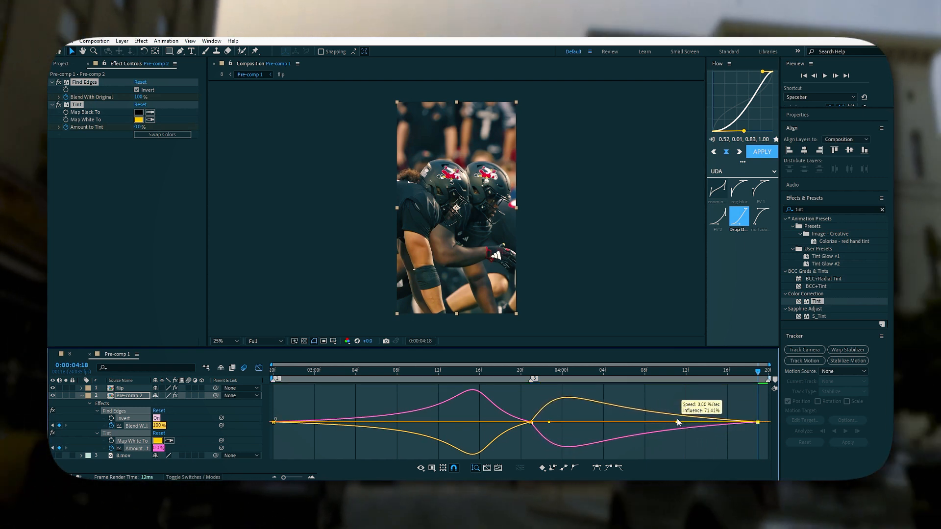
left_click(259, 368)
key("u")
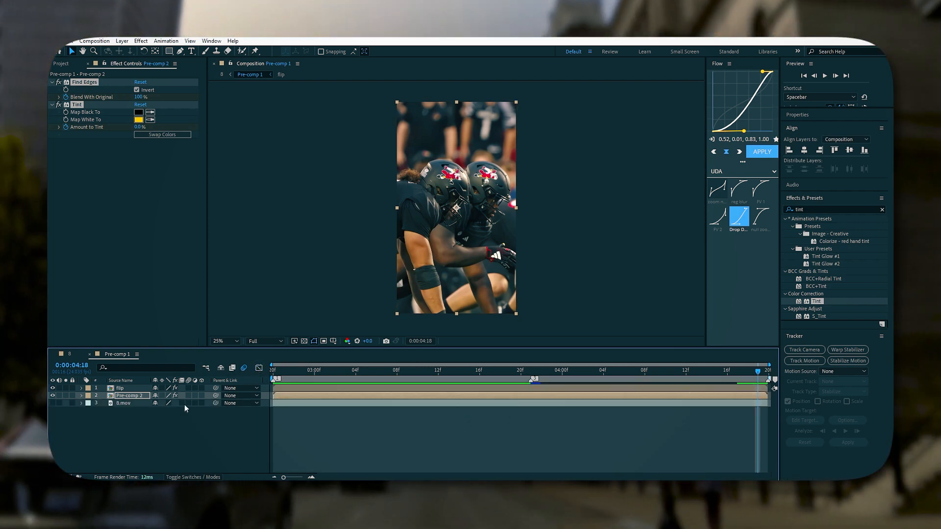
key("space")
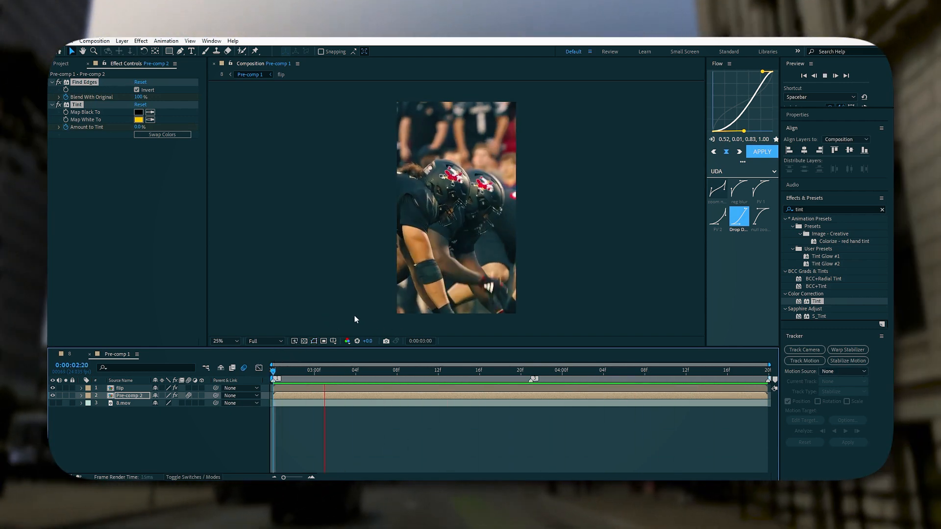
Keyframe Find Edges' Invert on at 0:00:03:20, off at 0:00:03:21 and on at 0:00:03:22.
left_click(534, 371)
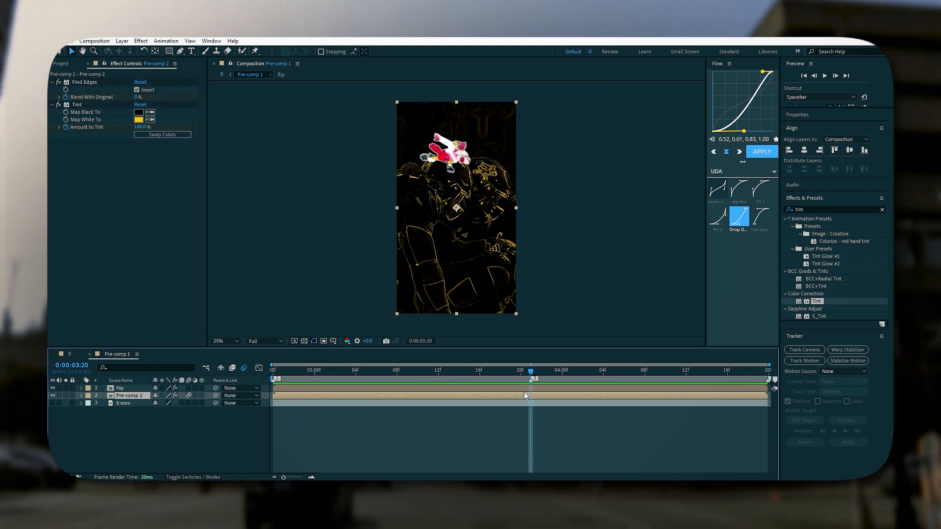
key("u")
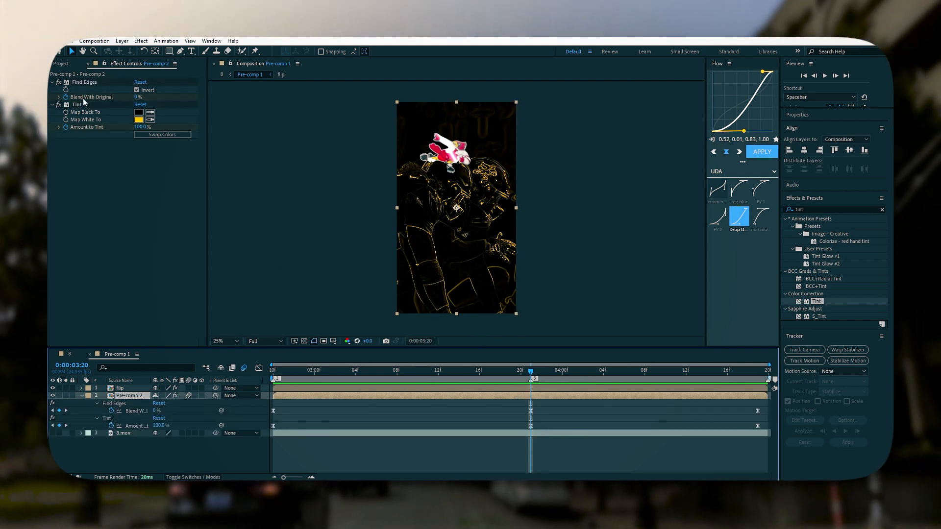
left_click(137, 90)
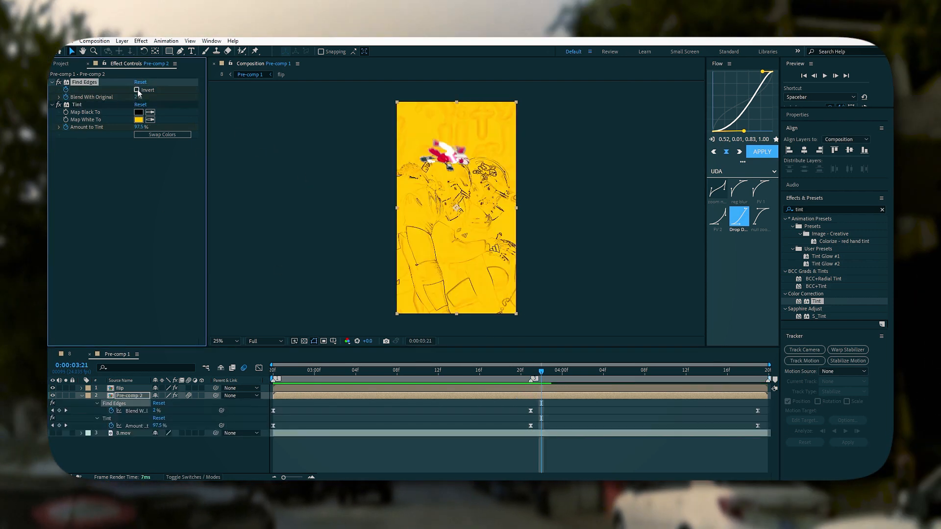
left_click(137, 90)
key("Page_Down")
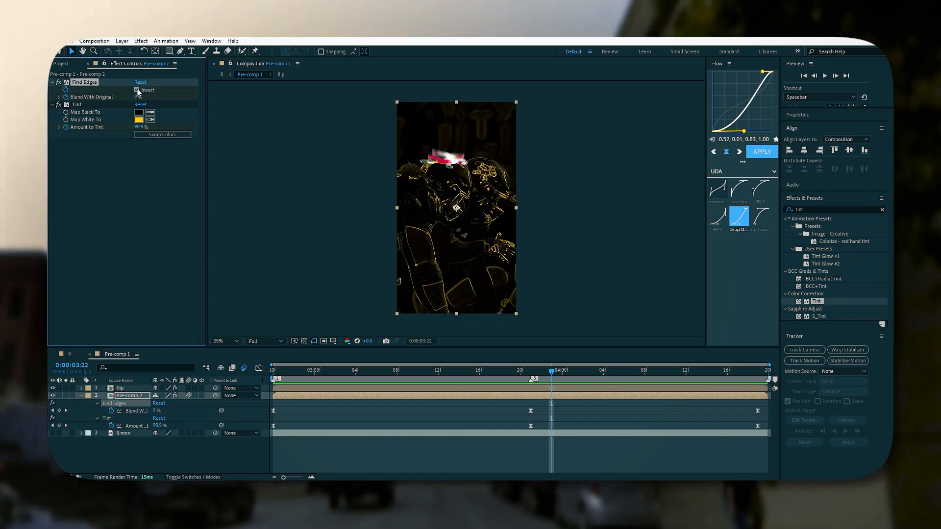
Continue the Invert flicker with off keyframes at 0:00:04:00 and 0:00:04:03 and on keyframes at 0:00:04:02 and 0:00:04:04.
left_click(137, 90)
key("Page_Down")
key("Page_Down")
key("Page_Down")
key("Page_Down")
left_click(138, 91)
key("Page_Down")
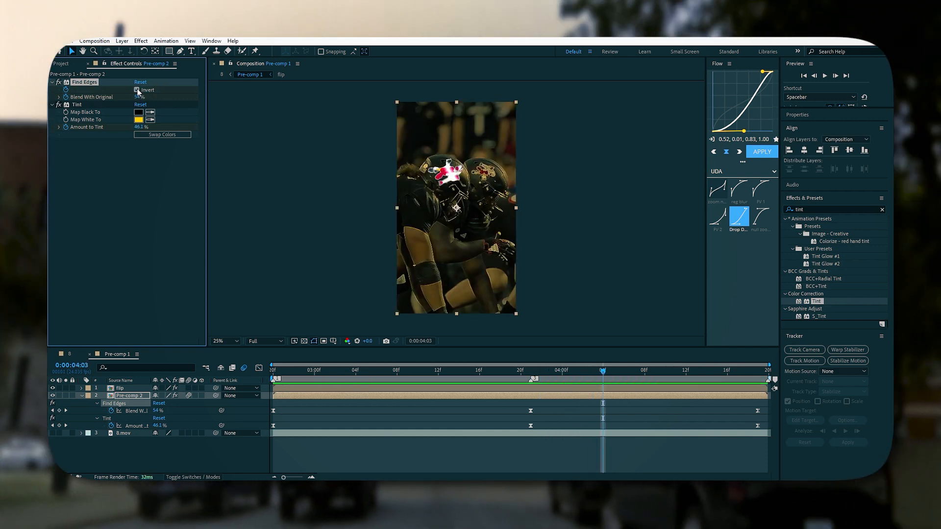
left_click(138, 90)
key("Page_Down")
left_click(137, 90)
Collapse Pre-comp 2's properties and preview the Invert flicker from 0:00:02:20.
key("u")
key("u")
key("u")
left_click_drag(613, 372, 273, 367)
key("space")
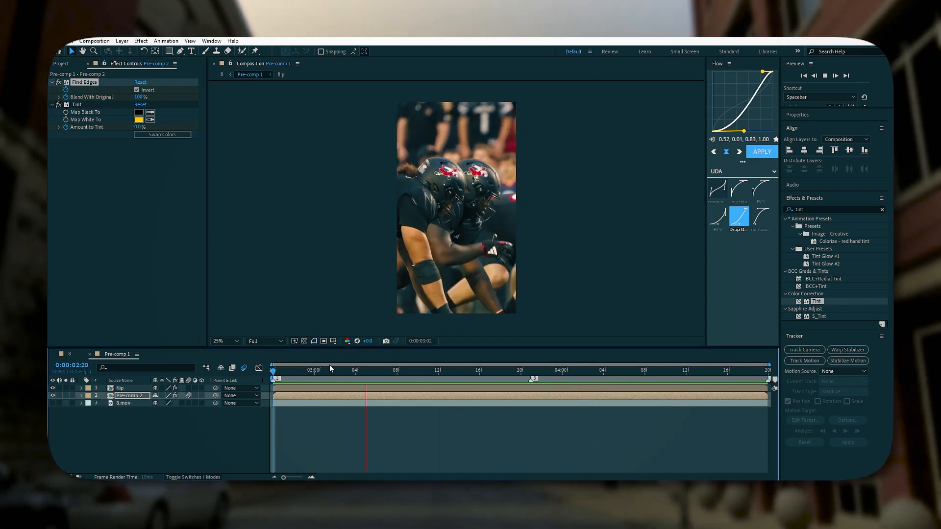
key("space")
key("space")
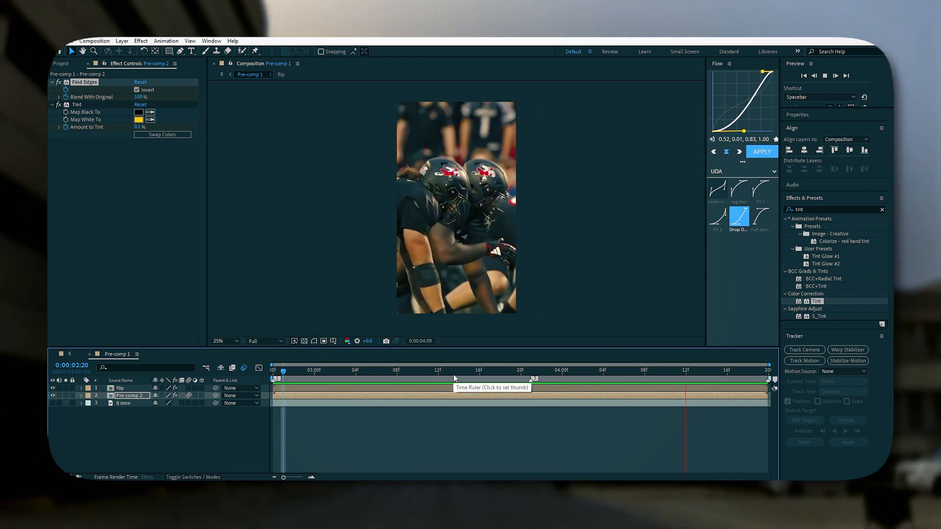
left_click_drag(454, 374, 407, 368)
key("space")
Apply the Noise effect to Pre-comp 2, set Amount of Noise to 20% at 0:00:03:20, and preview the grain.
left_click_drag(637, 370, 553, 370)
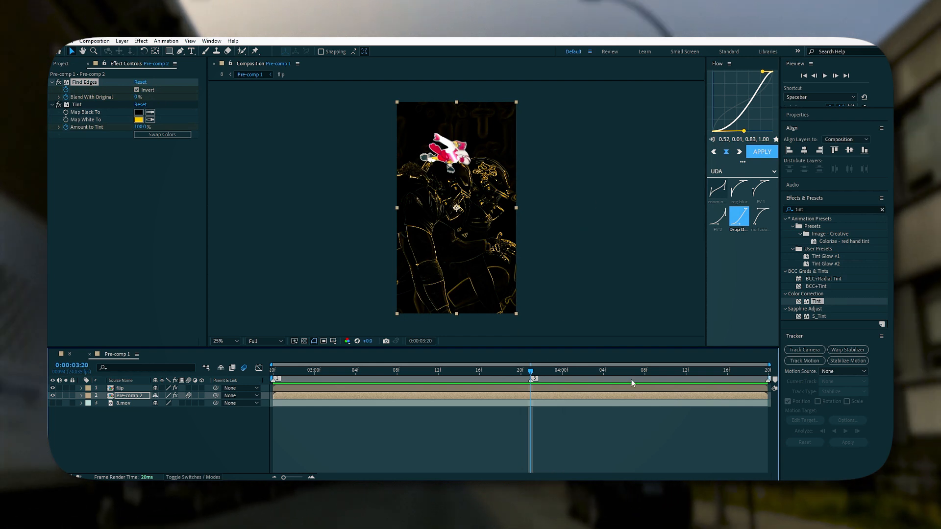
type("no")
left_click_drag(823, 365, 124, 157)
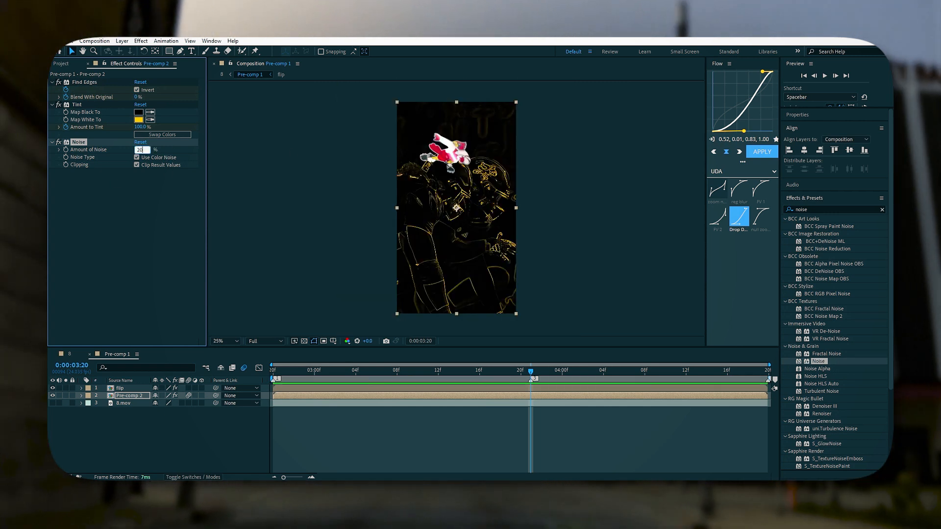
type("20")
key("Return")
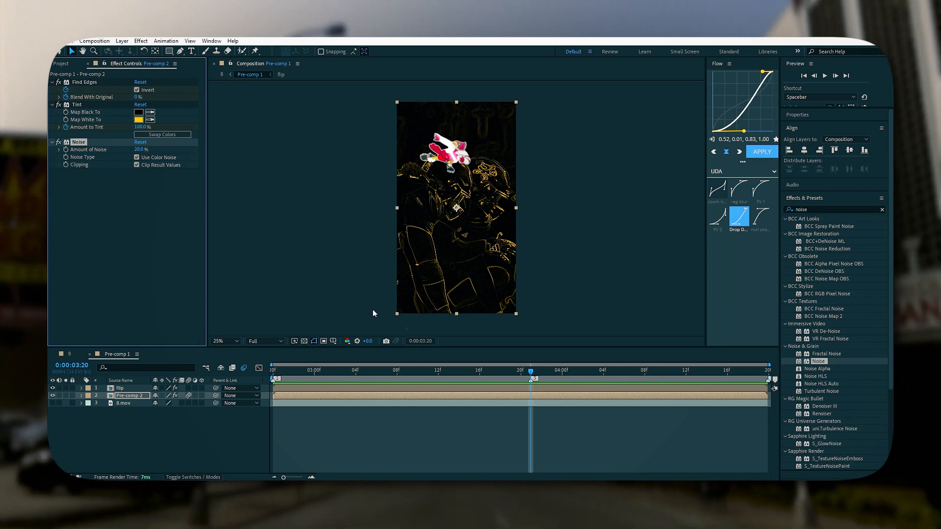
key("space")
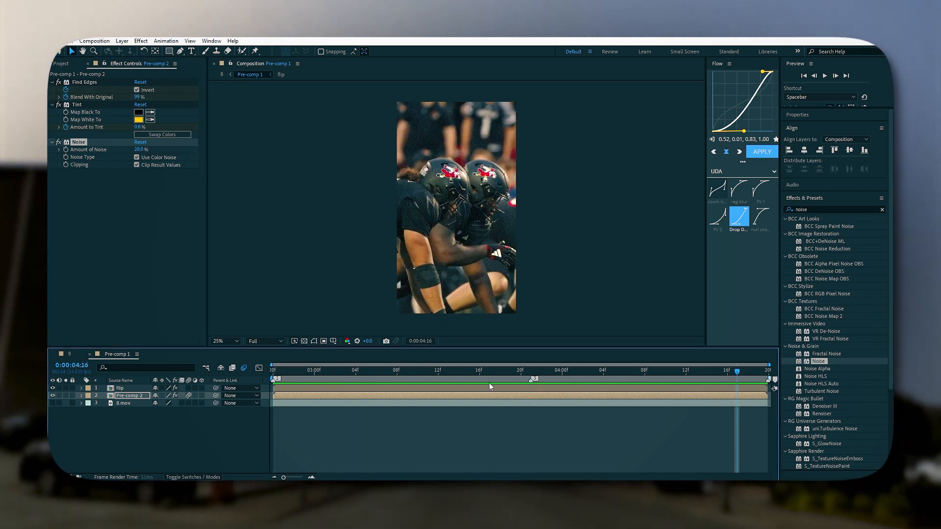
key("space")
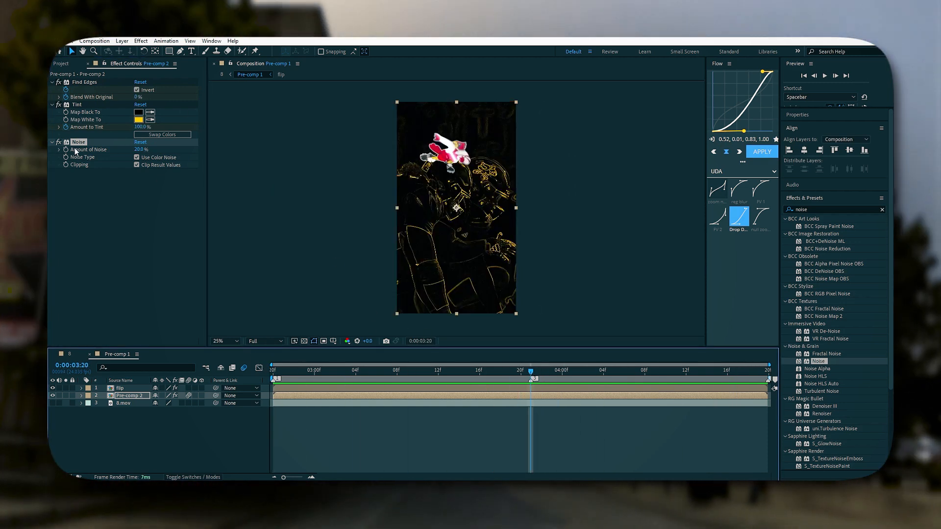
Keyframe Amount of Noise at 20% at 0:00:03:20, and 0% at 0:00:04:18 and 0:00:02:20.
left_click_drag(522, 373, 758, 378)
left_click(139, 150)
type("0")
key("Return")
key("u")
left_click_drag(768, 445, 268, 452)
left_click_drag(756, 373, 263, 375)
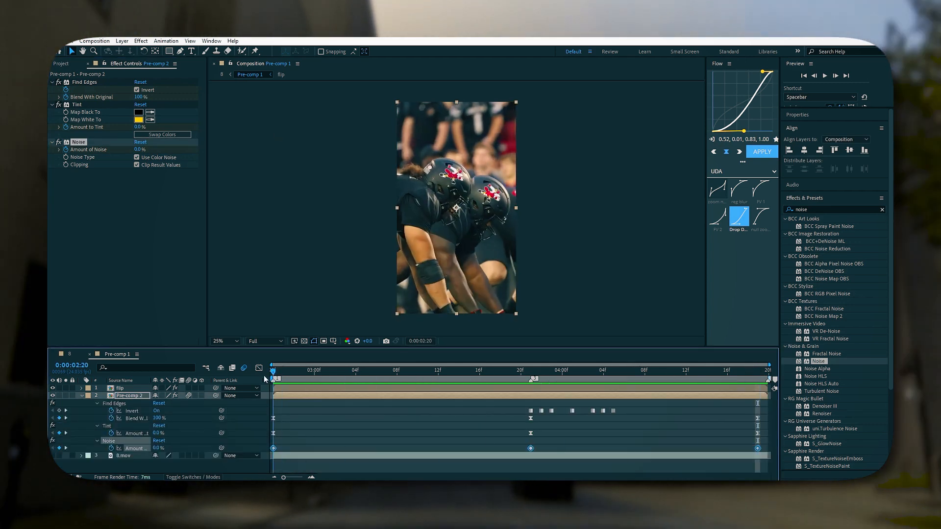
Preview the animated noise from 0:00:02:20, then collapse Pre-comp 2's properties and deselect the layer.
key("space")
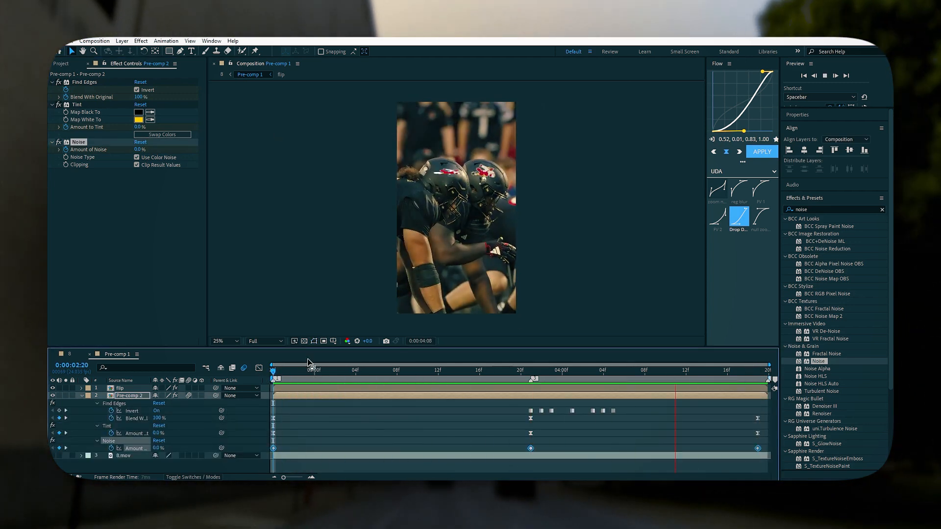
key("space")
key("u")
key("u")
left_click(574, 302)
left_click_drag(706, 371, 635, 372)
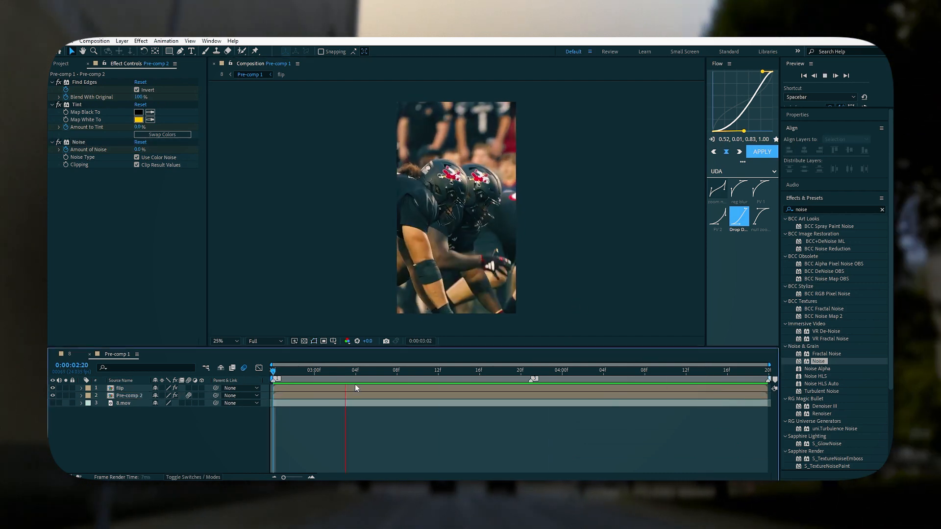